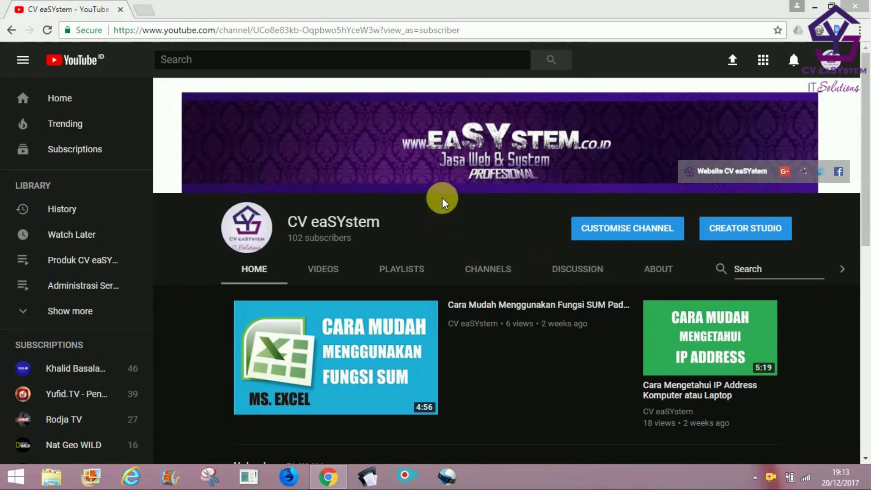
# Bring the browser with the CV eaSYstem YouTube channel into focus and scroll its page
pyautogui.click(868, 167)
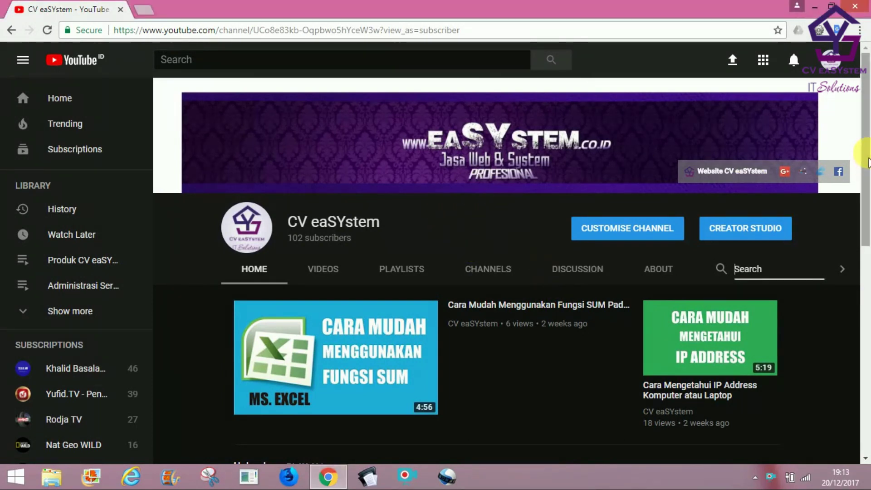
pyautogui.moveTo(868, 150); pyautogui.dragTo(867, 158)
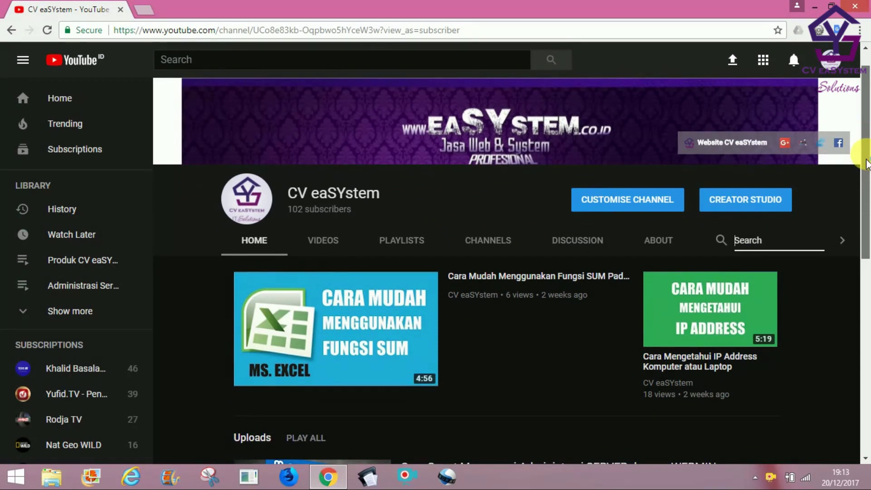
pyautogui.moveTo(868, 164); pyautogui.dragTo(867, 127)
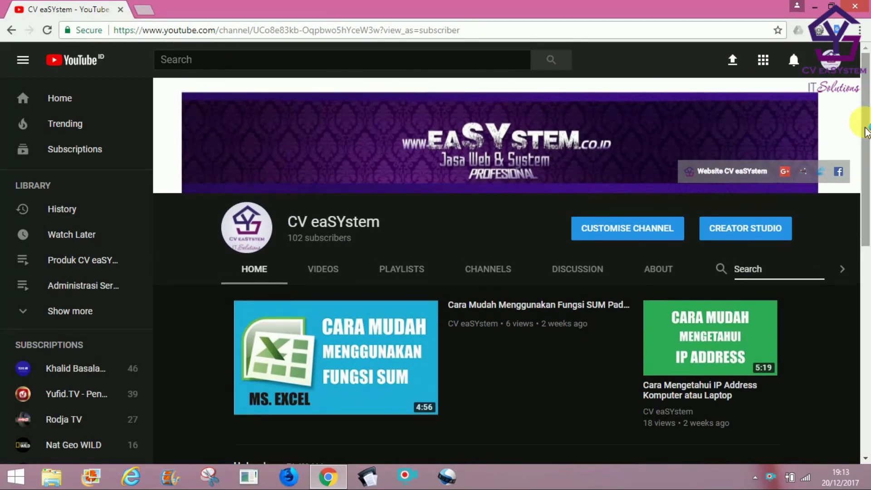
pyautogui.moveTo(769, 124)
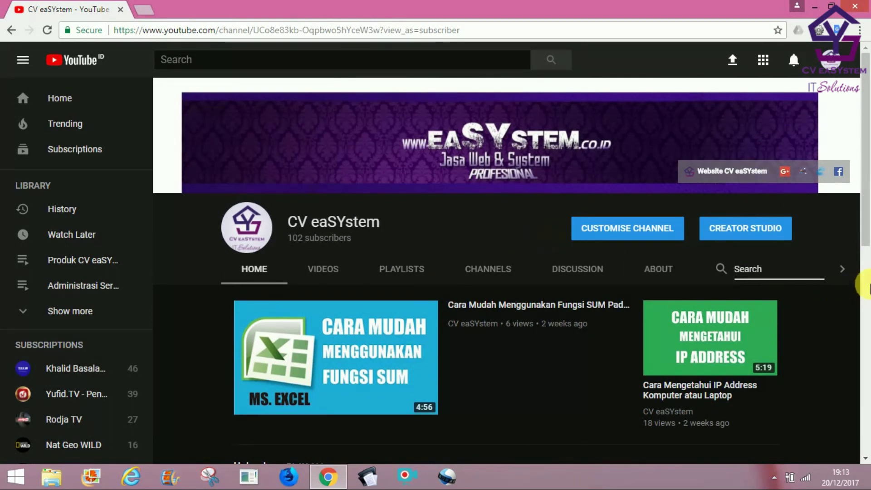
pyautogui.moveTo(865, 220)
pyautogui.mouseDown()
pyautogui.moveTo(861, 356)
pyautogui.moveTo(864, 181)
pyautogui.mouseUp()
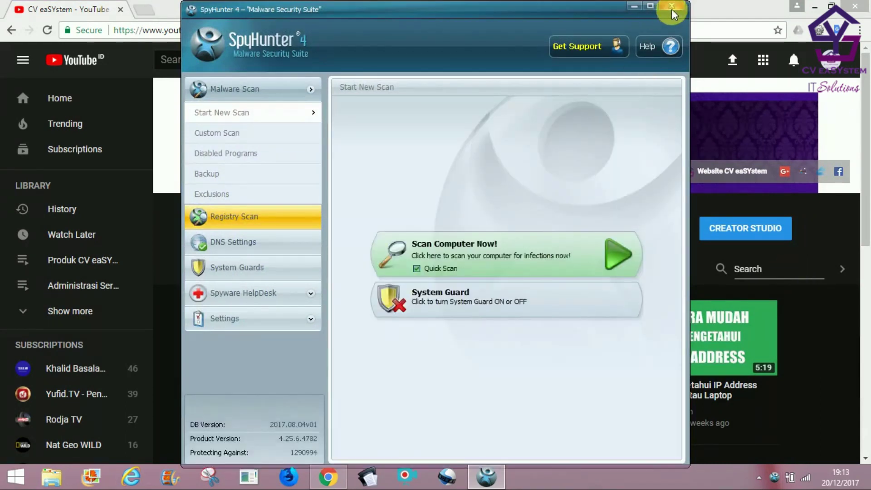
# Dismiss the pop-up and search the channel's uploads for 'video editor'
pyautogui.click(670, 8)
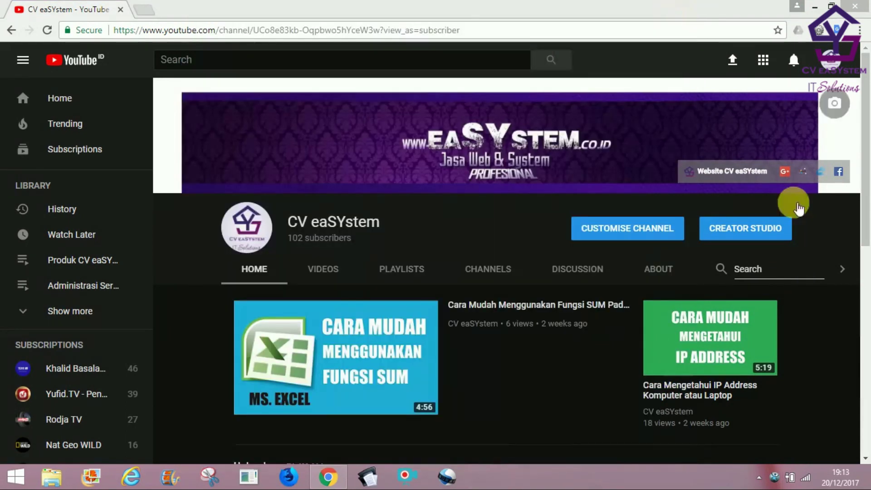
pyautogui.click(785, 275)
pyautogui.write('video editor')
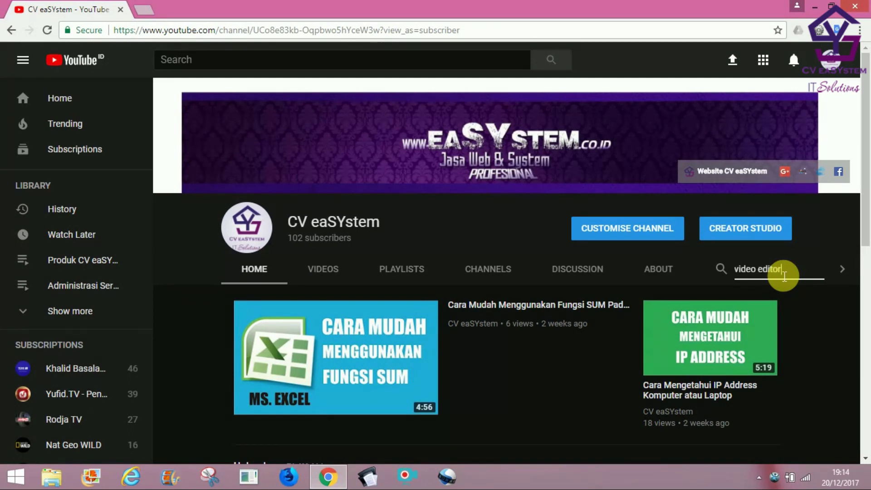
pyautogui.press('Return')
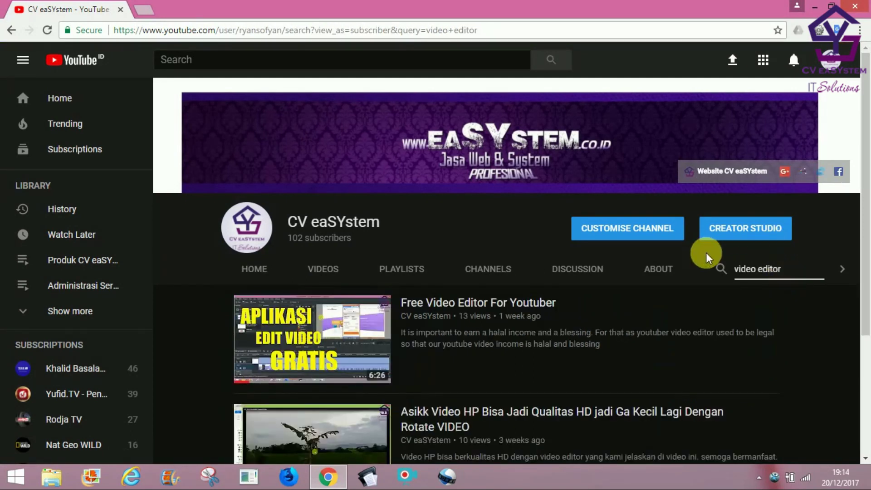
pyautogui.scroll(-2, 713, 263)
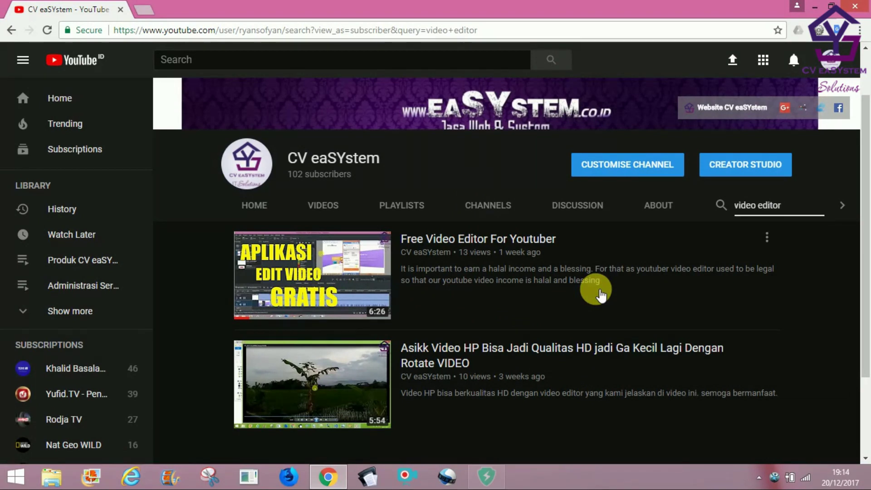
pyautogui.press('/')
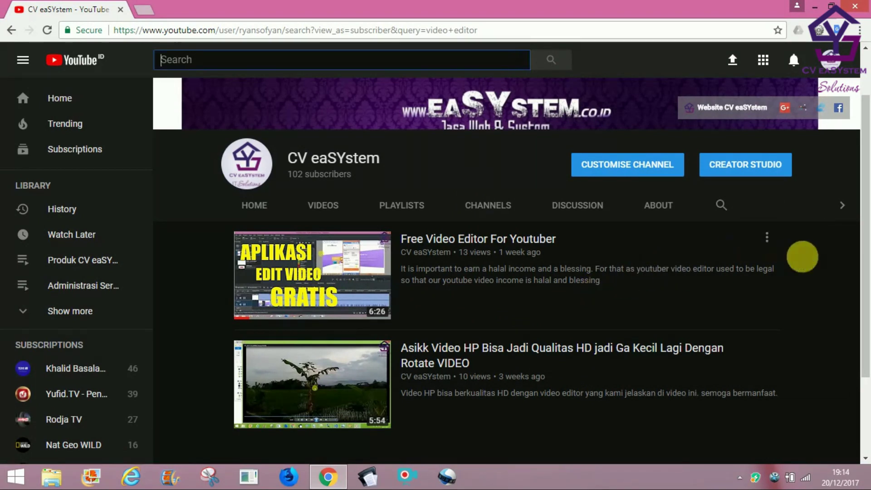
pyautogui.moveTo(865, 236); pyautogui.dragTo(864, 195)
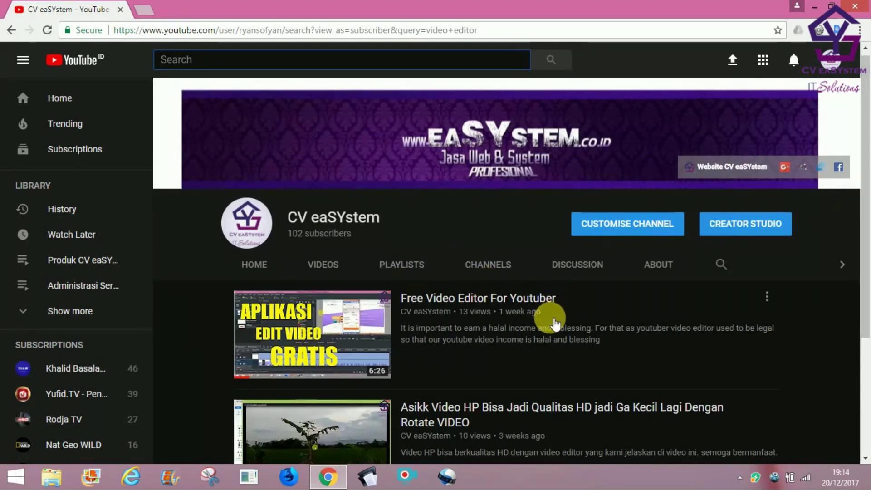
# Open 'Free Video Editor For Youtuber' and pause playback at 0:16
pyautogui.click(447, 299)
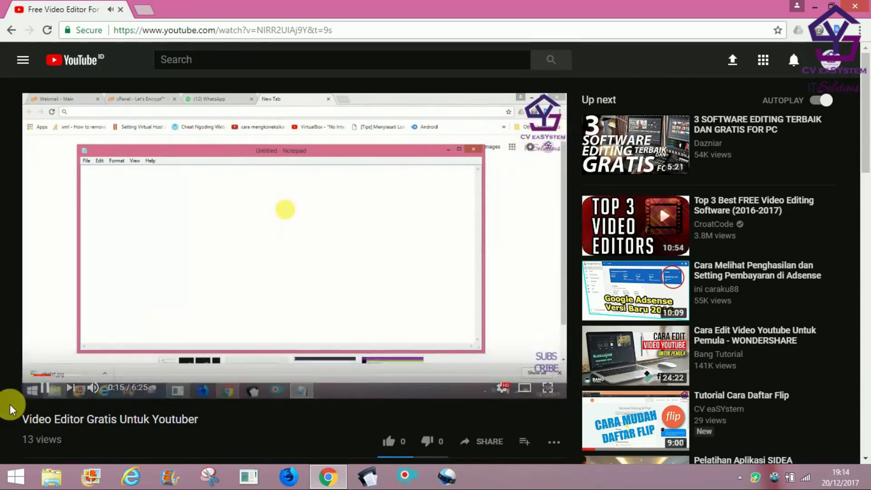
pyautogui.click(45, 387)
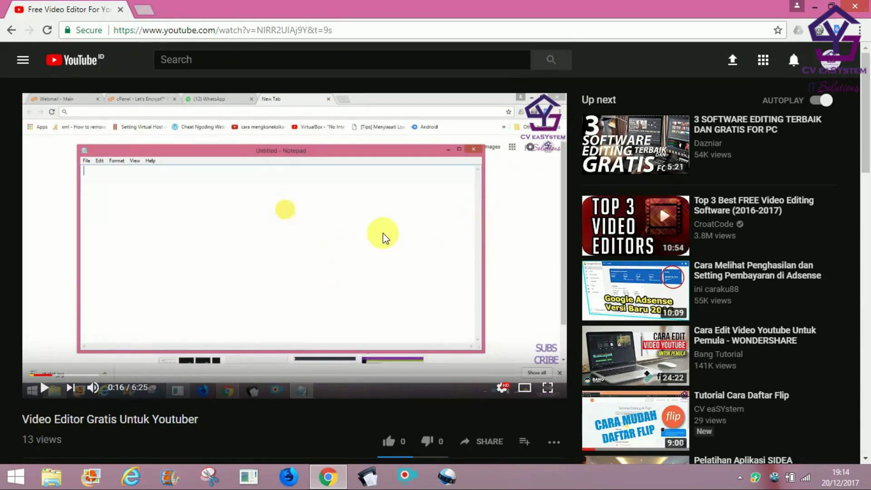
pyautogui.scroll(-1, 383, 232)
pyautogui.scroll(-2, 383, 232)
pyautogui.scroll(3, 386, 236)
pyautogui.scroll(-1, 211, 327)
pyautogui.scroll(-4, 213, 324)
pyautogui.scroll(4, 272, 335)
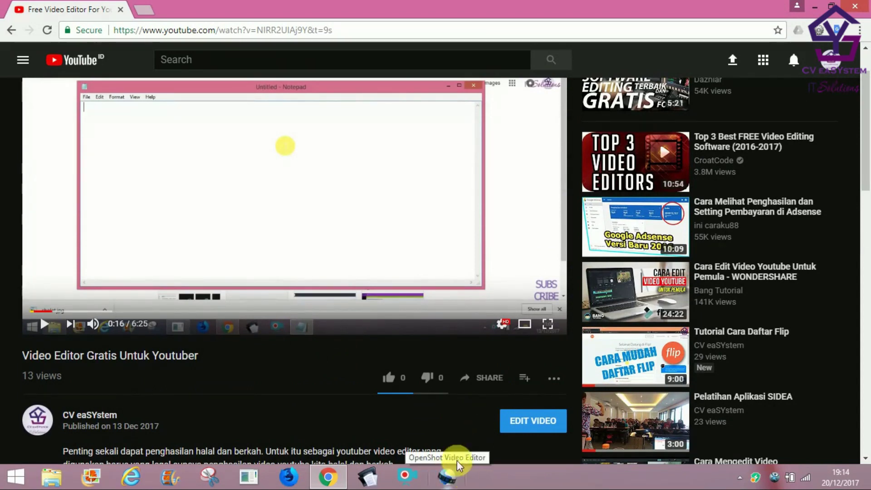
# Start launching OpenShot from the taskbar while scrolling the video's watch page
pyautogui.click(452, 479)
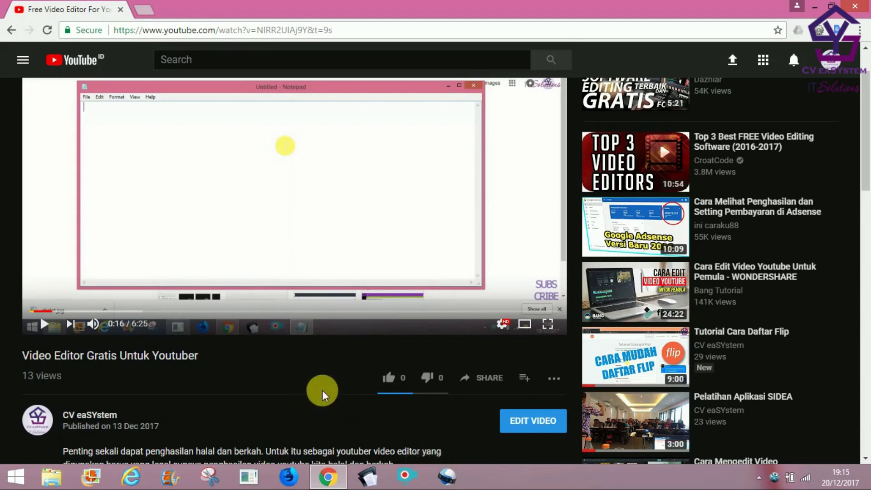
pyautogui.scroll(-3, 321, 391)
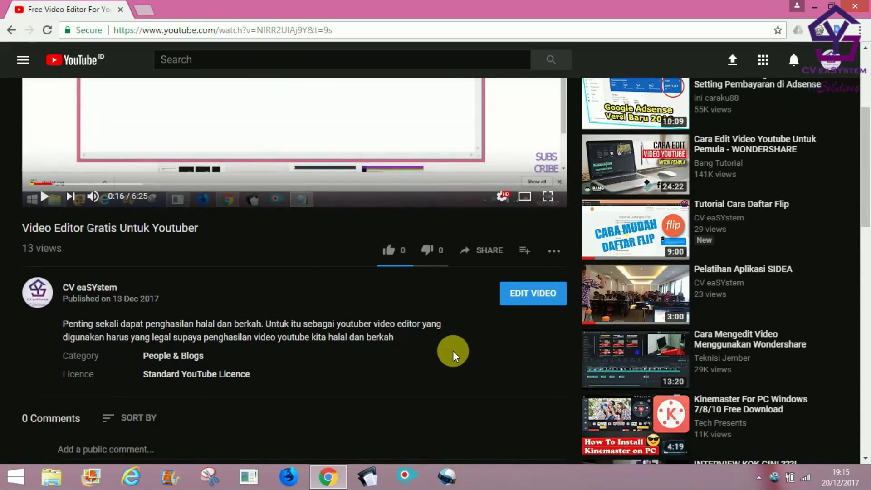
pyautogui.scroll(-3, 363, 377)
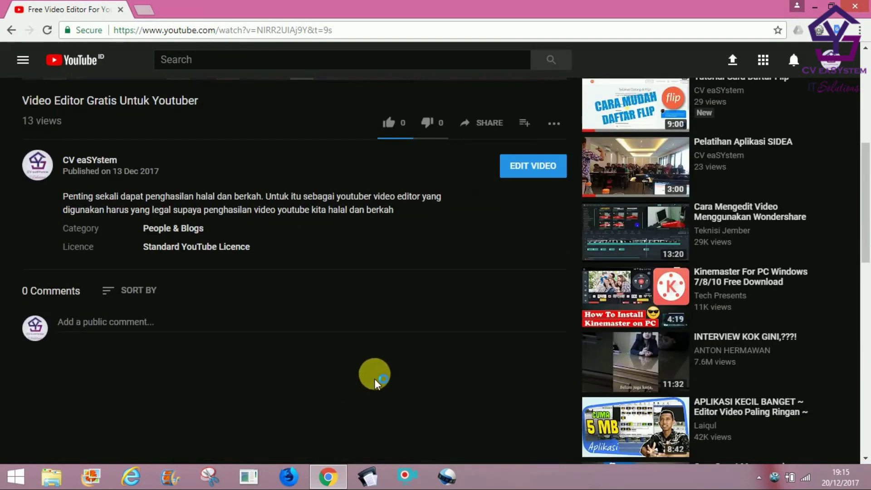
pyautogui.scroll(6, 415, 313)
pyautogui.scroll(1, 418, 320)
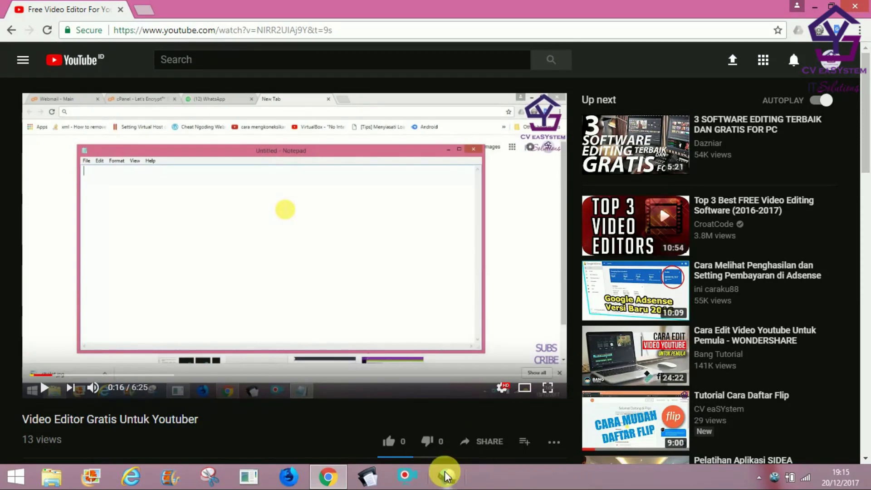
# Launch OpenShot, minimize and restore its window, and leave the project files showing all types
pyautogui.click(446, 476)
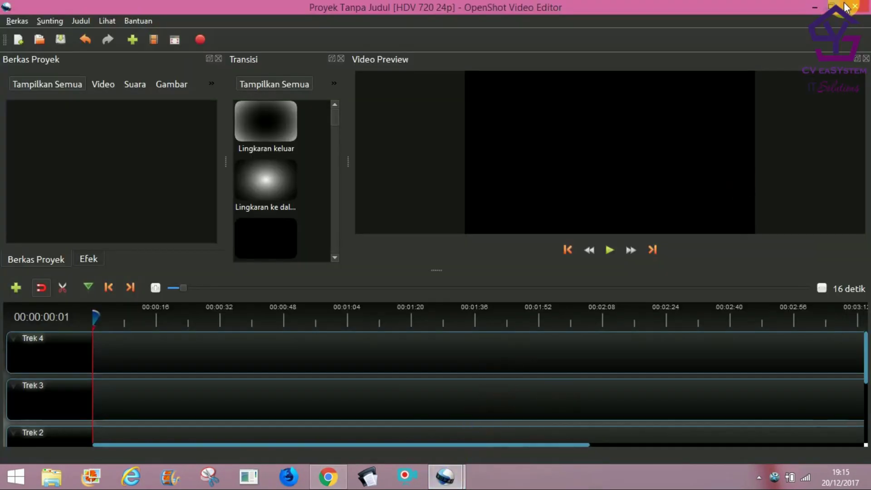
pyautogui.click(847, 7)
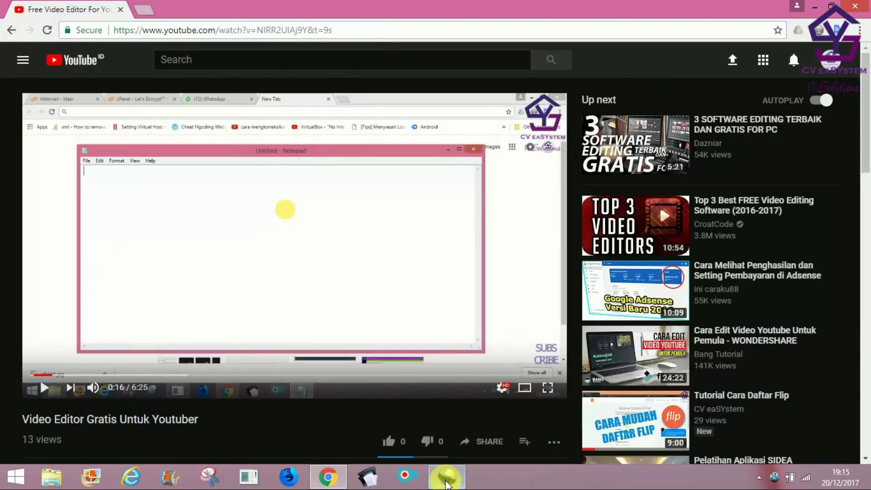
pyautogui.click(449, 477)
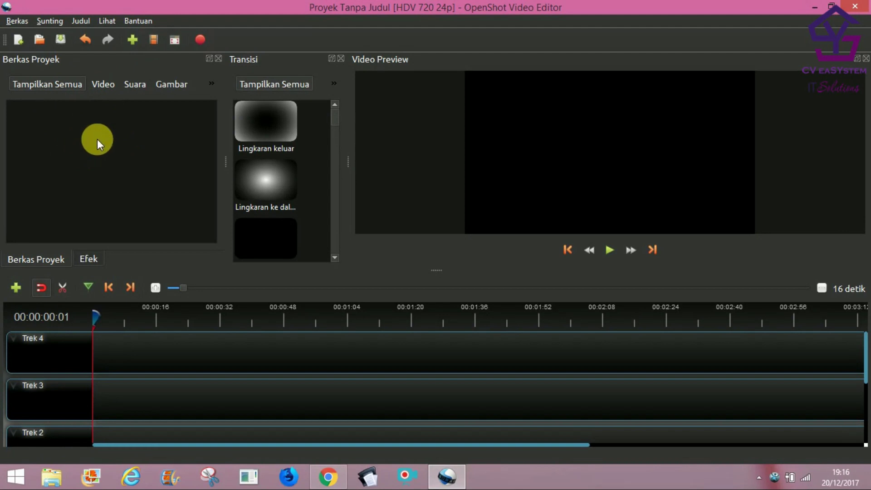
pyautogui.click(98, 90)
pyautogui.click(69, 83)
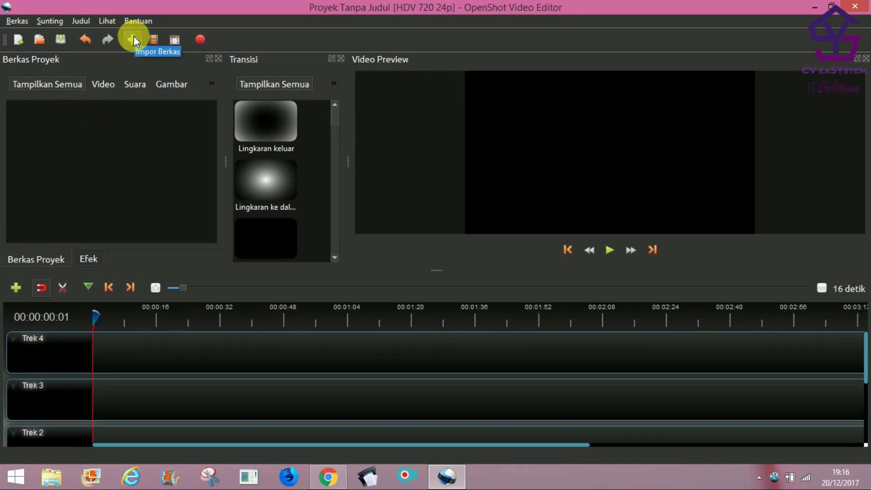
# Filter project files to videos and bring up the Impor Berkas dialog from the context menu
pyautogui.click(104, 85)
pyautogui.rightClick(45, 133)
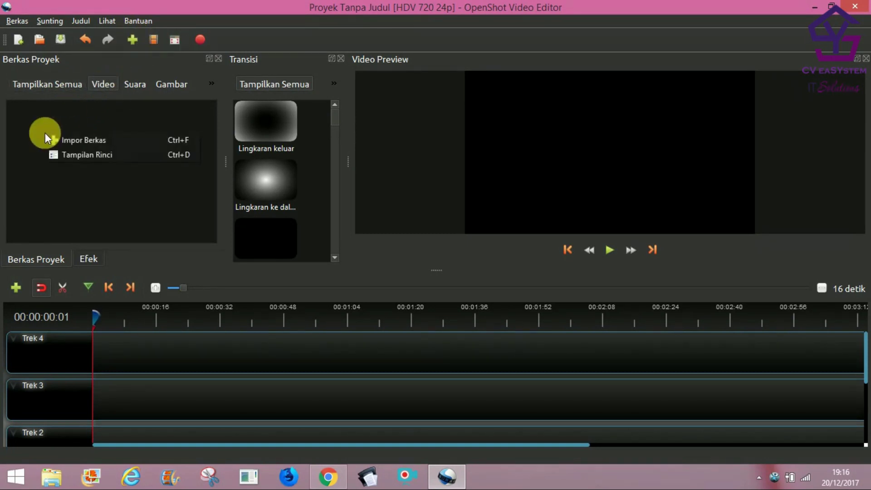
pyautogui.rightClick(78, 105)
pyautogui.rightClick(78, 106)
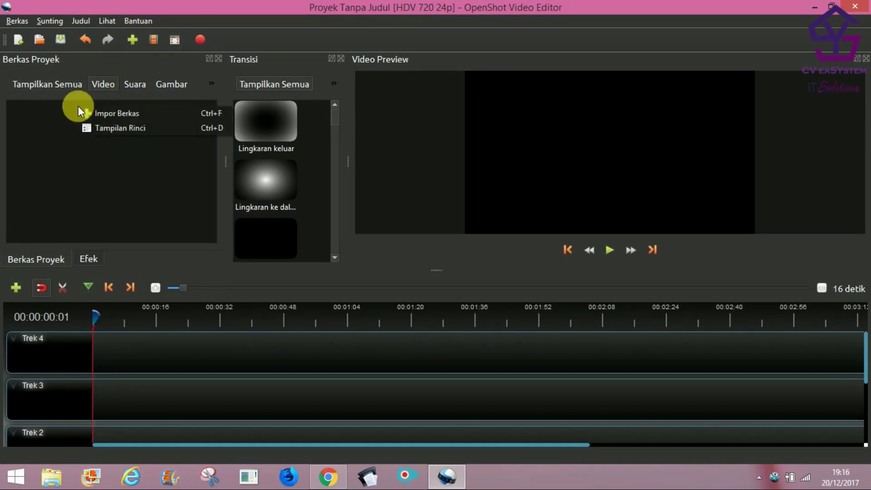
pyautogui.click(102, 111)
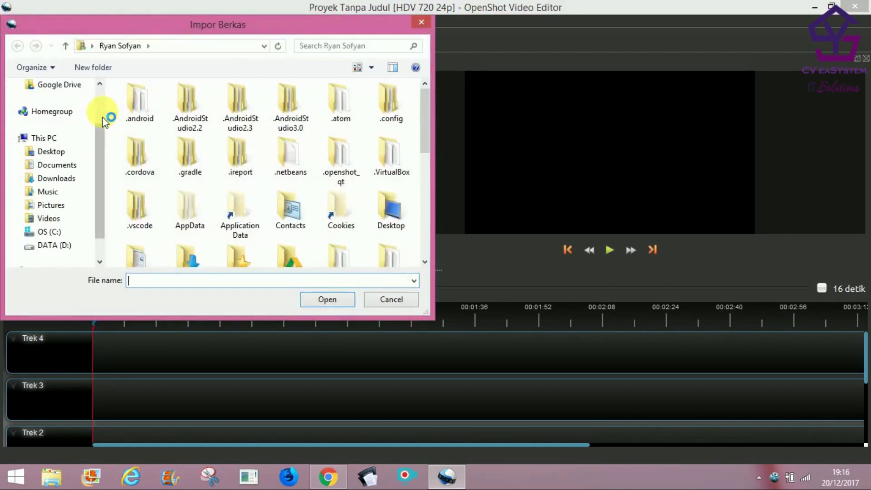
# Browse Videos > WEBMIN_TUTORIAL and import 'KONFIGURASI DNS - Pengertian dan Intalasi BIND.mp4'
pyautogui.moveTo(427, 146); pyautogui.dragTo(424, 263)
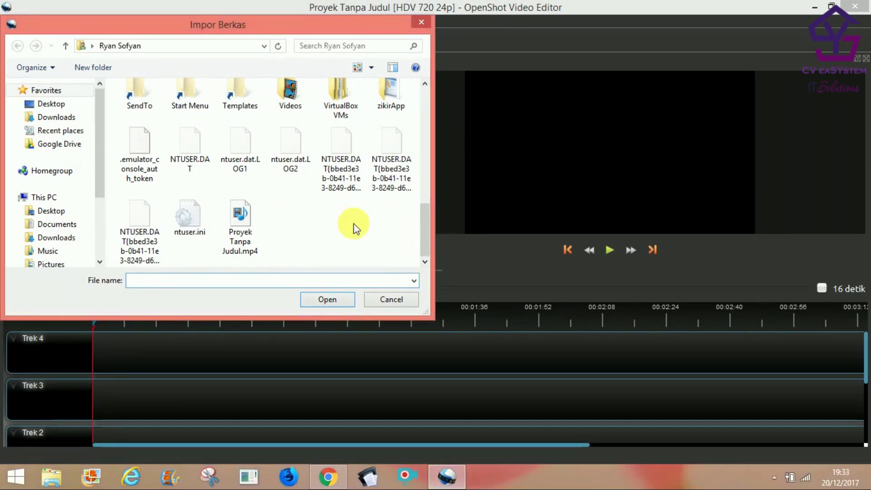
pyautogui.moveTo(99, 186); pyautogui.dragTo(99, 210)
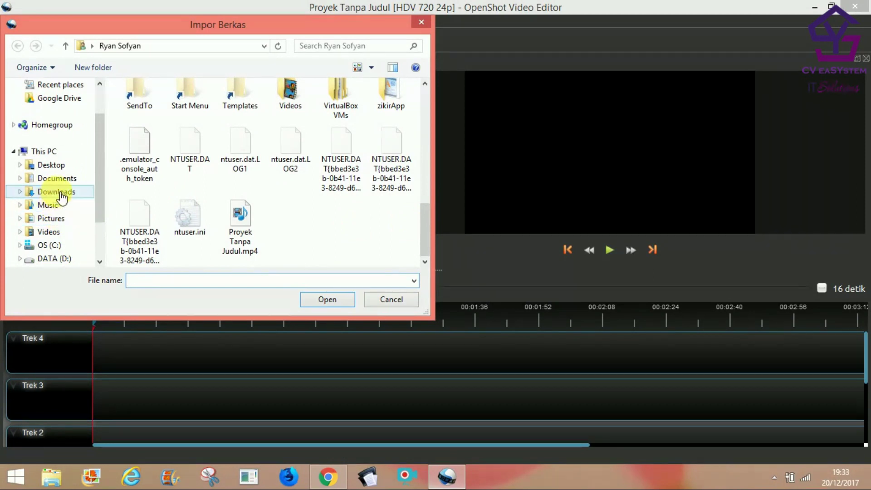
pyautogui.click(48, 232)
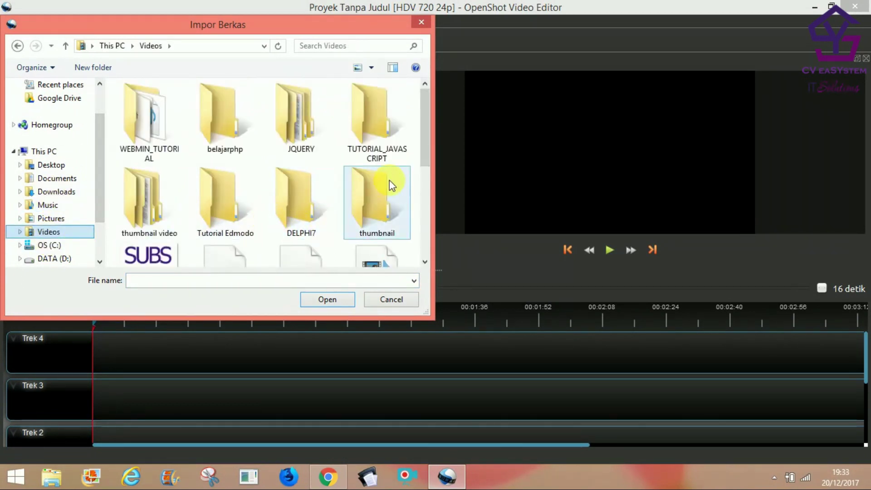
pyautogui.moveTo(425, 158)
pyautogui.mouseDown()
pyautogui.moveTo(420, 241)
pyautogui.moveTo(426, 191)
pyautogui.mouseUp()
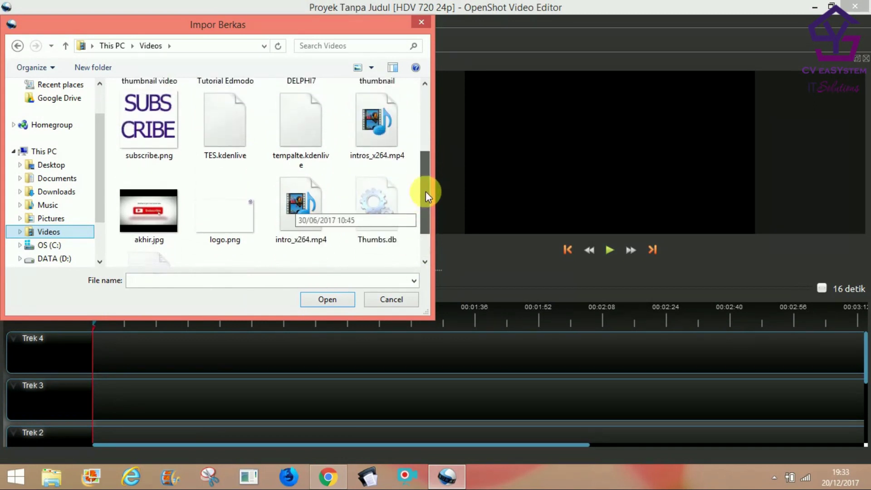
pyautogui.moveTo(425, 191); pyautogui.dragTo(422, 94)
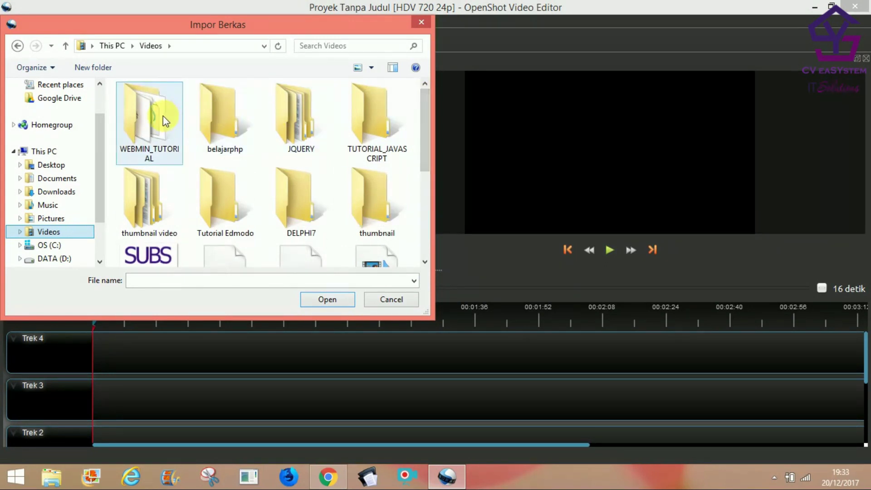
pyautogui.doubleClick(163, 116)
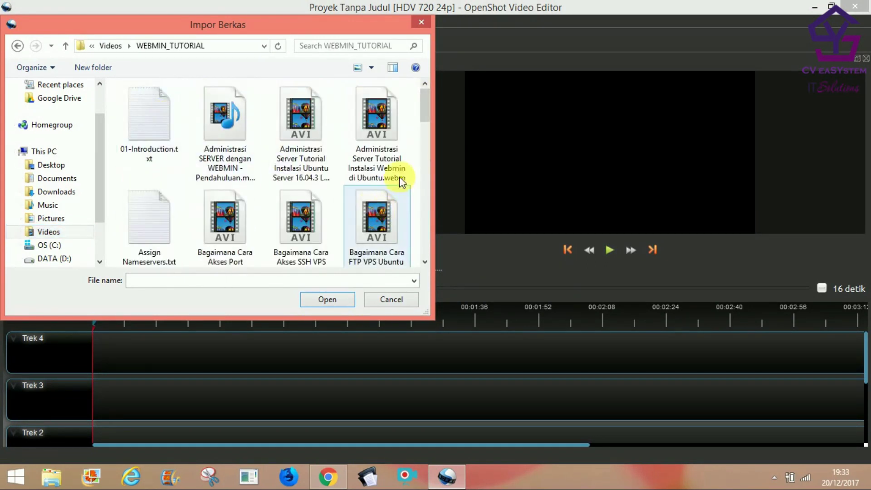
pyautogui.moveTo(433, 150); pyautogui.dragTo(621, 154)
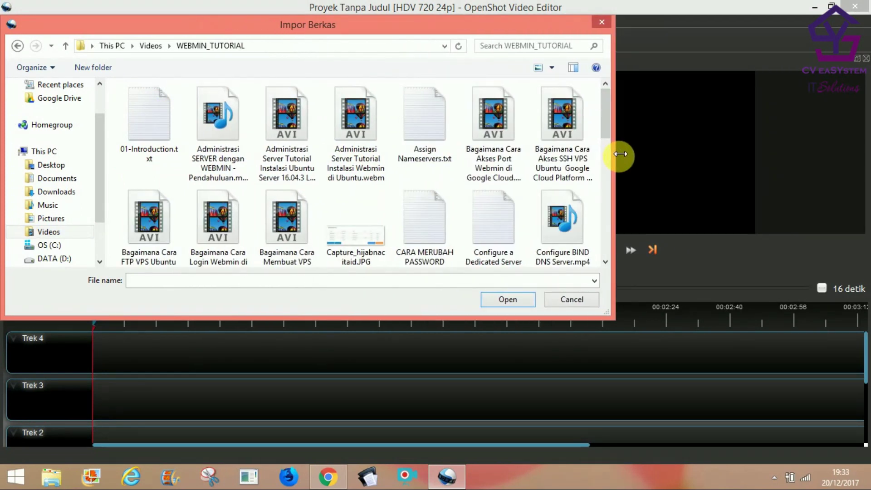
pyautogui.moveTo(606, 131); pyautogui.dragTo(614, 200)
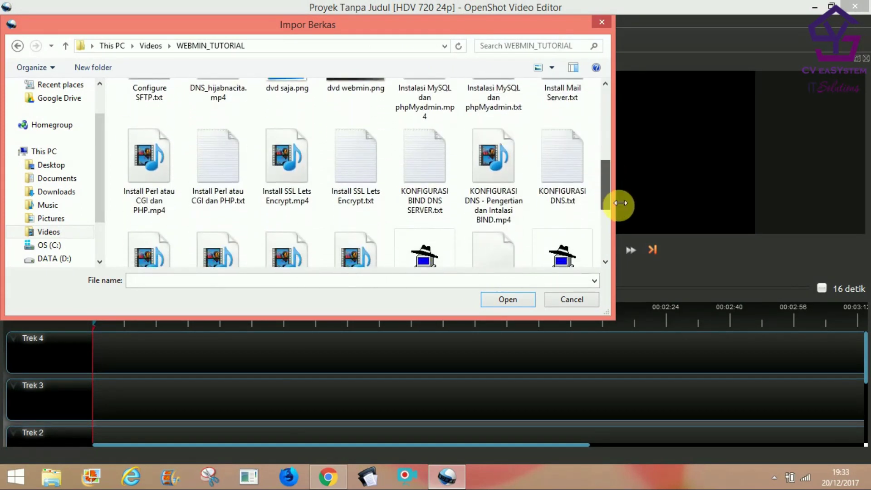
pyautogui.doubleClick(502, 154)
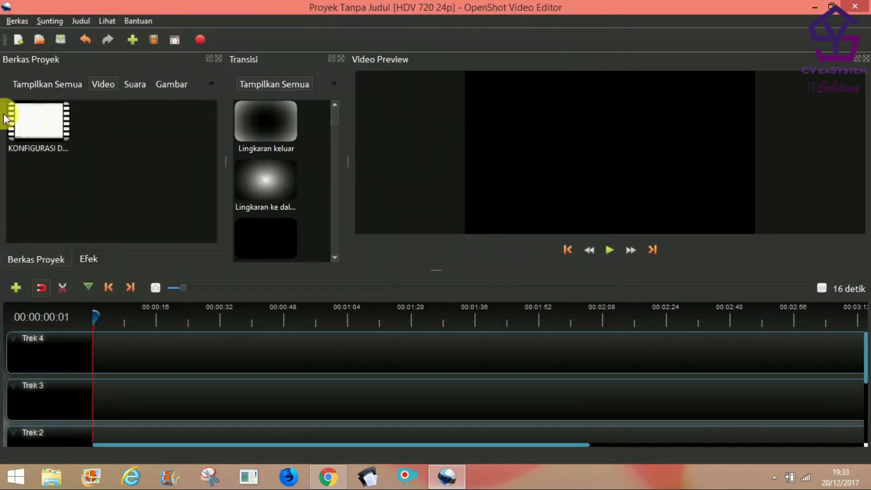
# On the Gambar tab, import logo.png from This PC > Videos and select it
pyautogui.rightClick(102, 109)
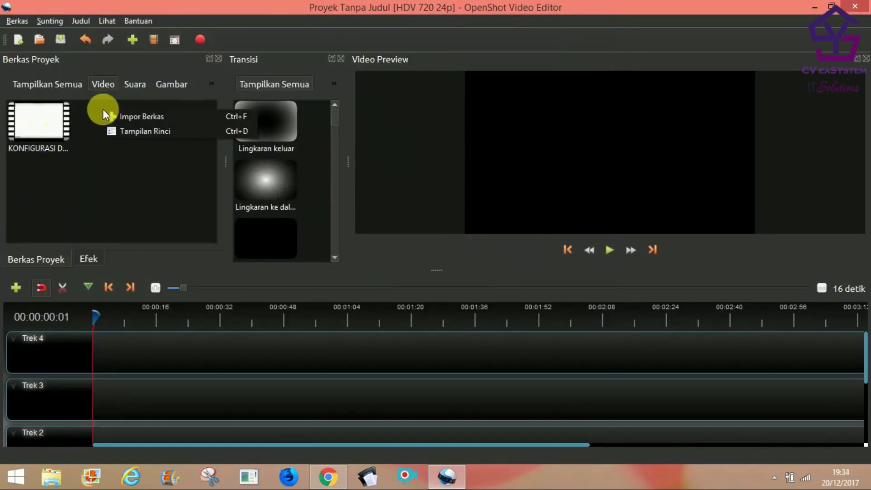
pyautogui.click(91, 114)
pyautogui.click(181, 87)
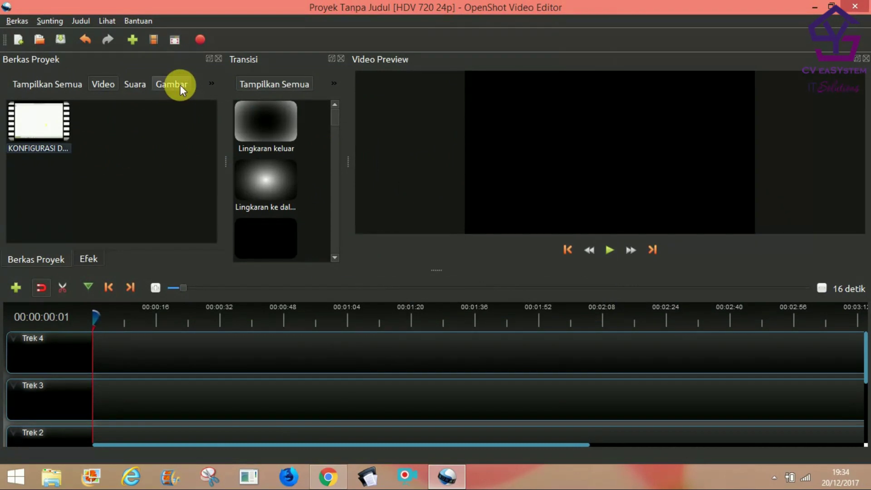
pyautogui.rightClick(101, 129)
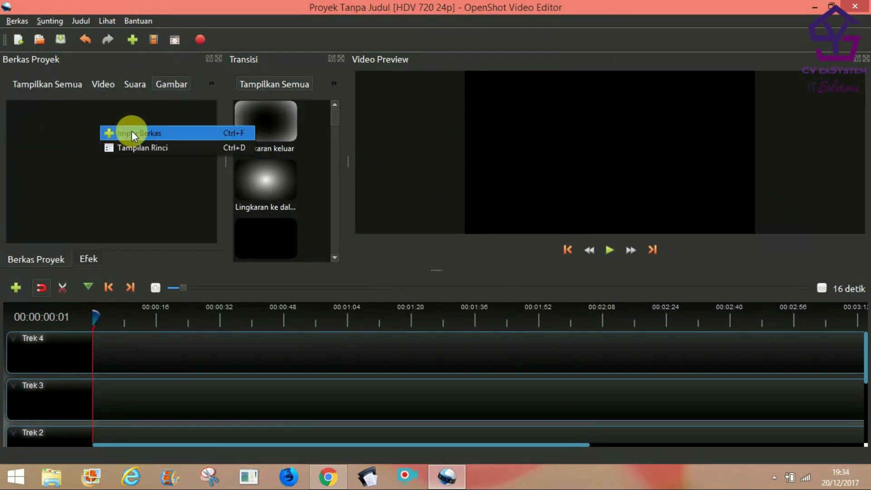
pyautogui.click(132, 132)
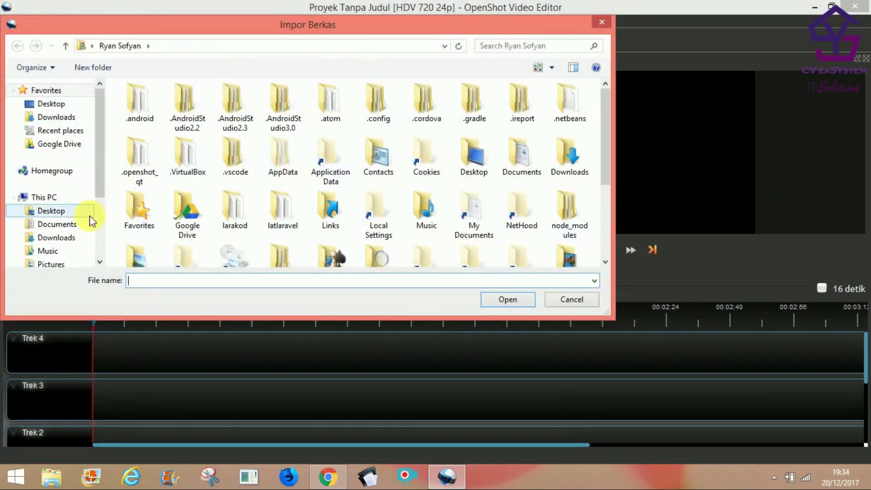
pyautogui.scroll(-1, 100, 209)
pyautogui.scroll(-1, 100, 208)
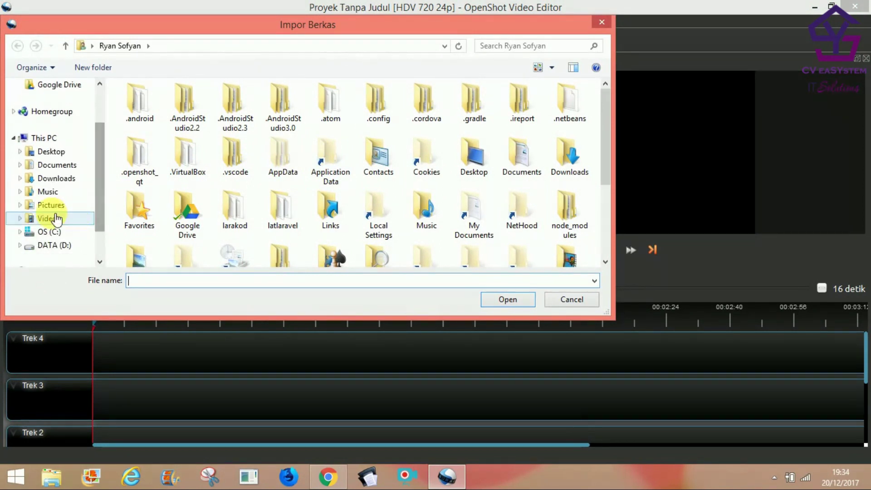
pyautogui.click(48, 219)
pyautogui.scroll(-1, 607, 185)
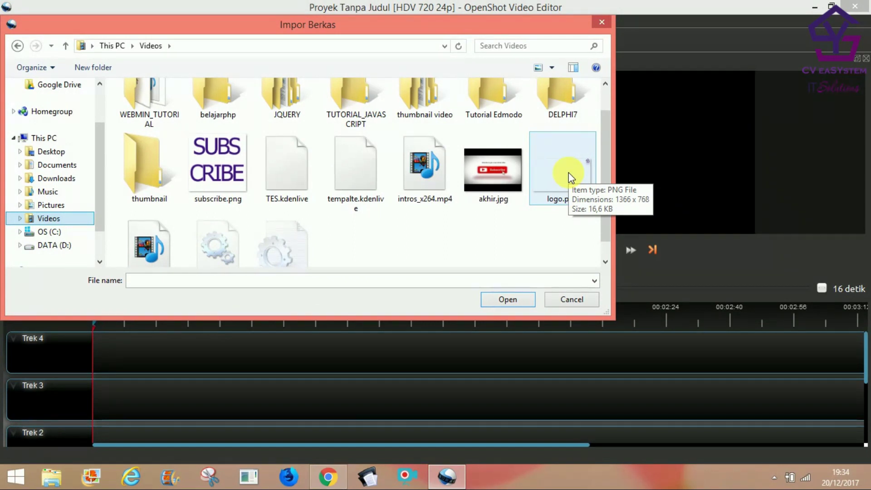
pyautogui.doubleClick(569, 172)
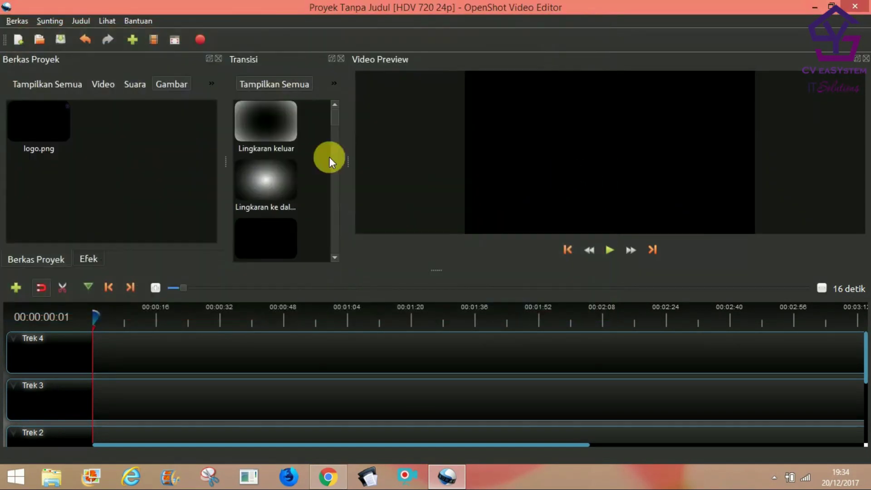
pyautogui.click(66, 121)
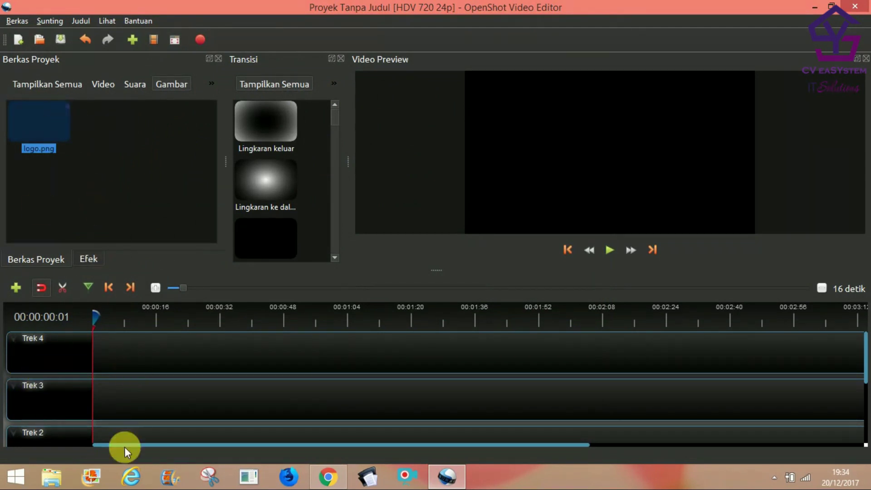
# Run PhotoshopCS5Portable.exe from DATA (D:) > PhotoshopPortable as administrator
pyautogui.click(52, 475)
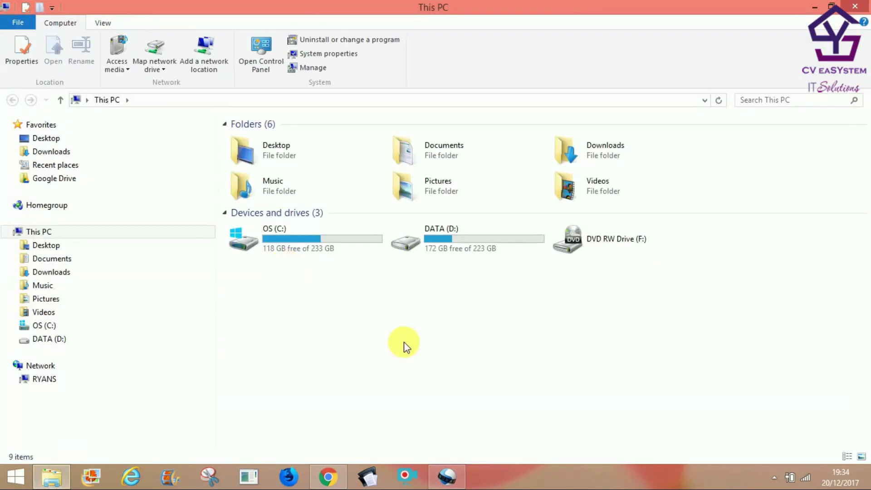
pyautogui.click(64, 347)
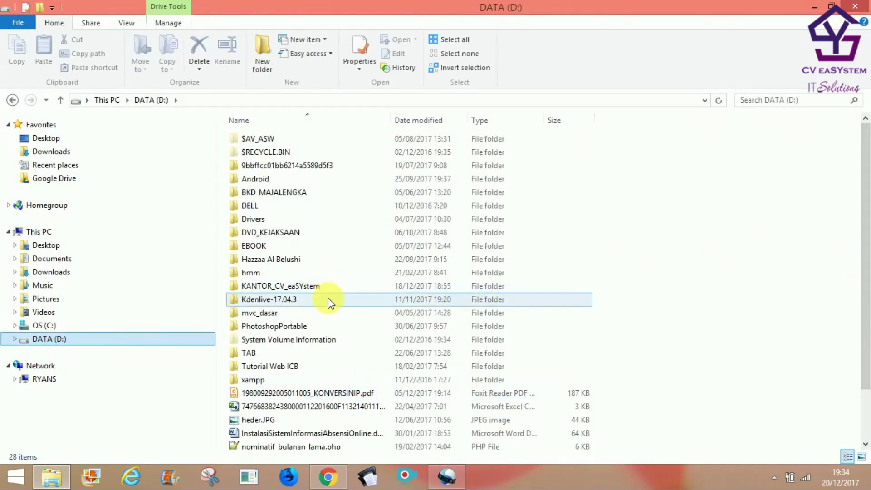
pyautogui.doubleClick(325, 328)
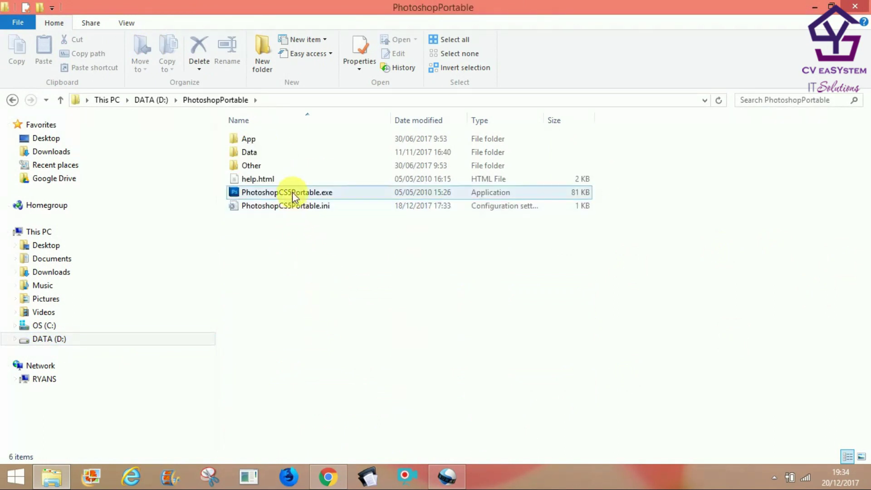
pyautogui.rightClick(293, 193)
pyautogui.click(370, 143)
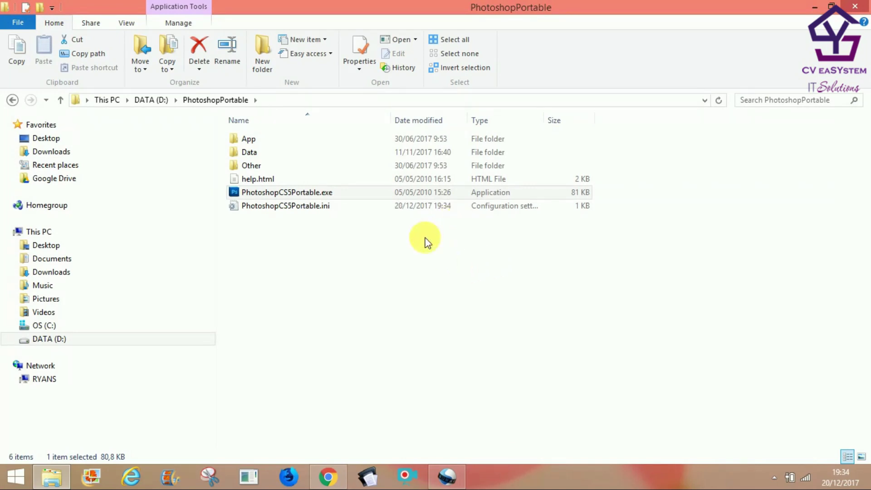
# Back in OpenShot, filter project files to videos and select the DNS tutorial clip
pyautogui.click(449, 480)
pyautogui.click(104, 80)
pyautogui.click(50, 131)
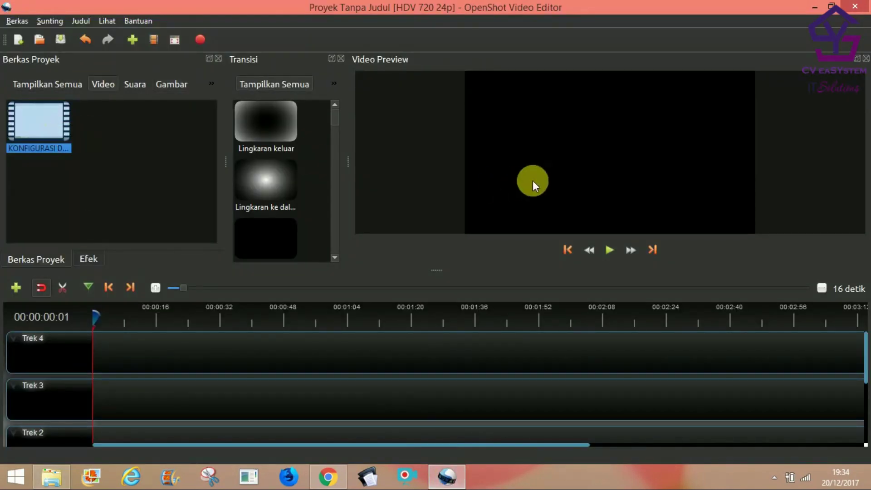
# View logo.png's file properties (1366 × 768) on the Gambar tab, then close them
pyautogui.click(156, 86)
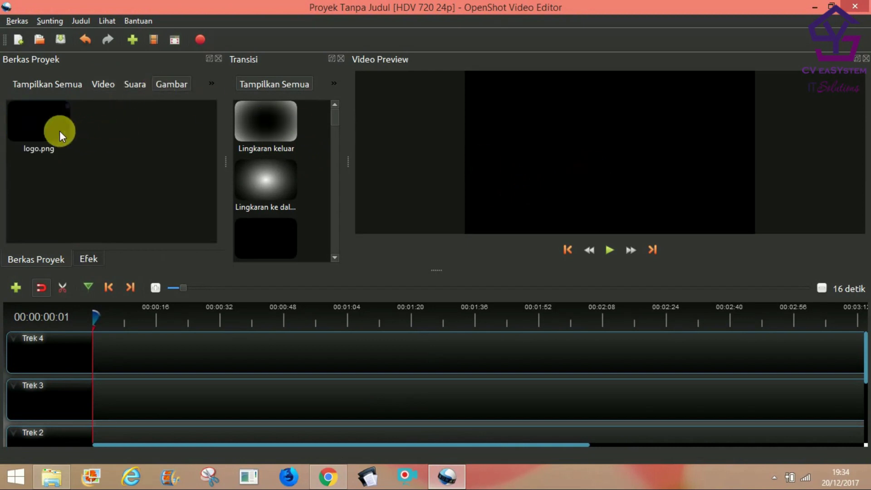
pyautogui.rightClick(44, 128)
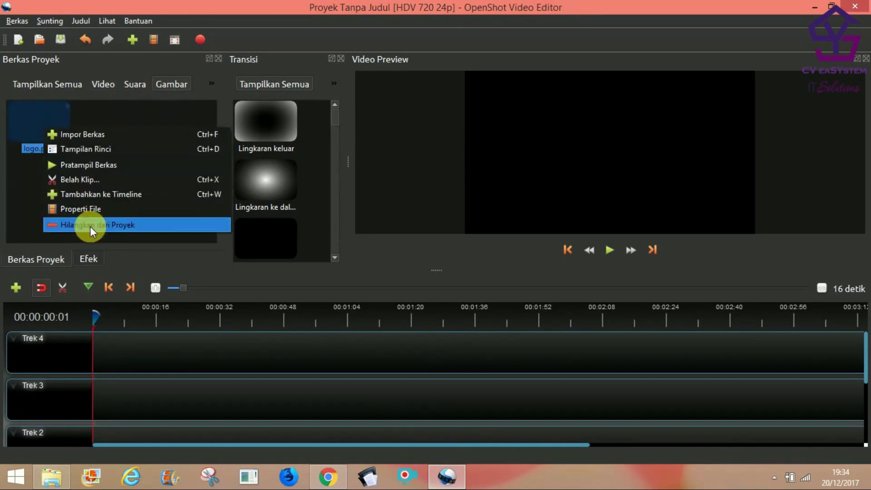
pyautogui.click(90, 209)
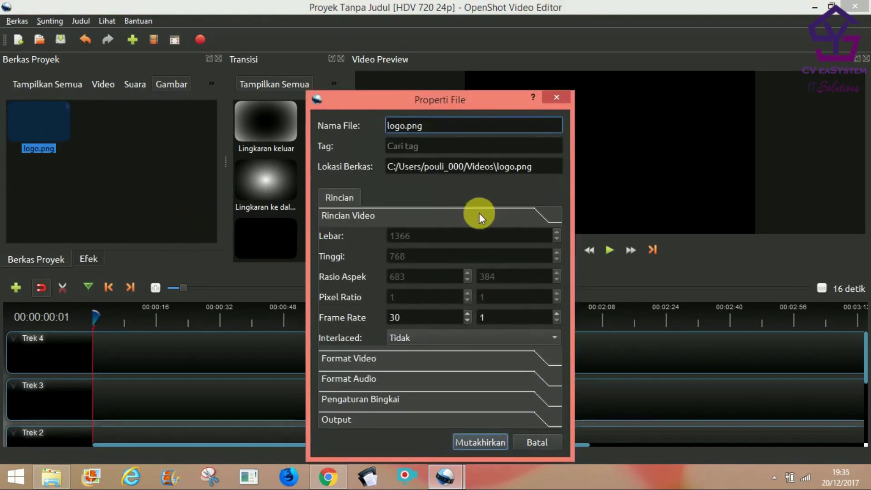
pyautogui.click(559, 99)
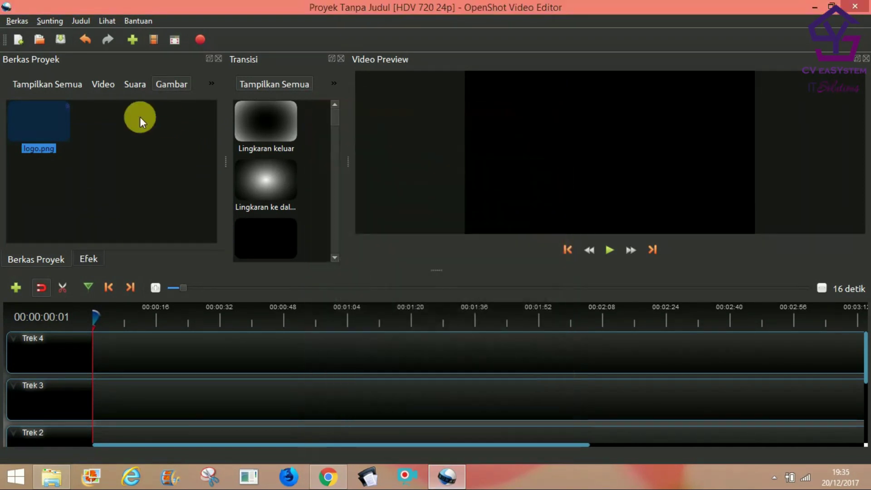
# Open the DNS tutorial clip's File Properties on the Video tab (1366×768, 24 fps)
pyautogui.click(101, 87)
pyautogui.rightClick(40, 119)
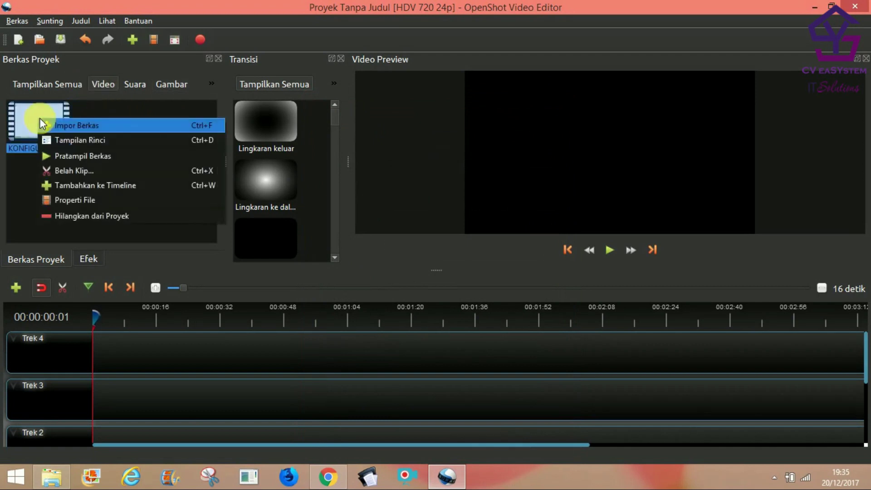
pyautogui.click(95, 200)
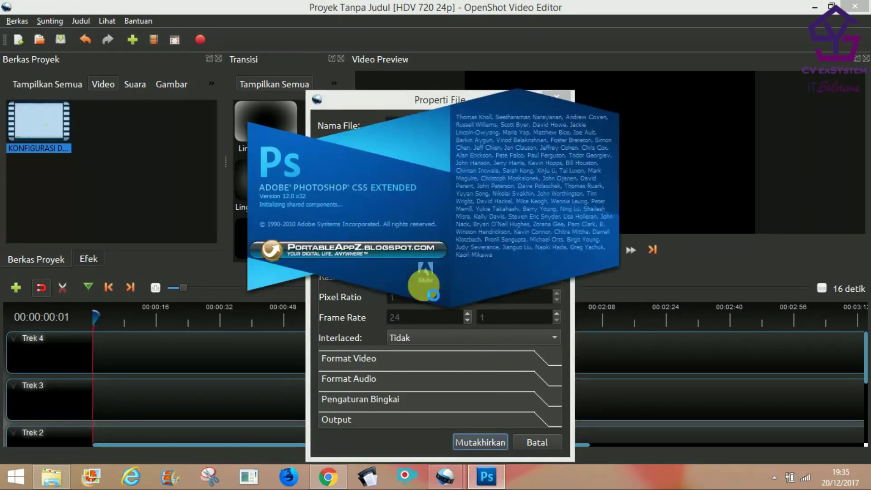
# Bring the clip properties forward, then switch to Photoshop and choose File > New
pyautogui.click(464, 348)
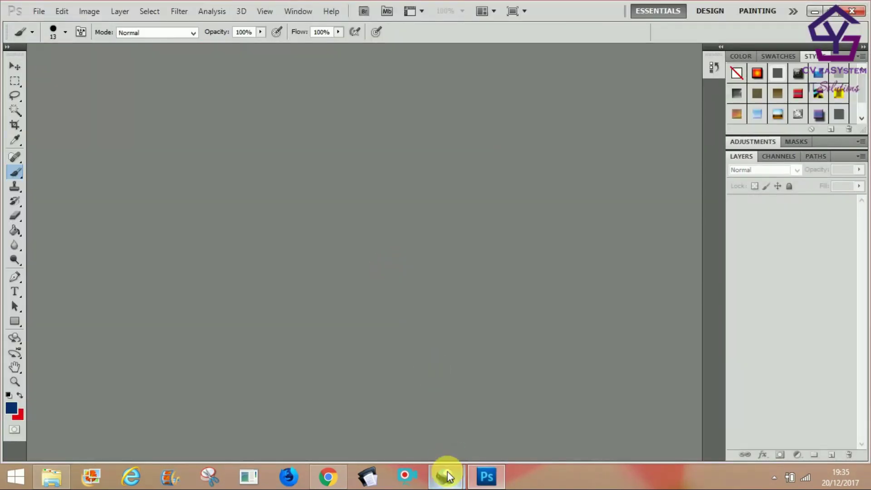
pyautogui.moveTo(447, 474)
pyautogui.click(430, 420)
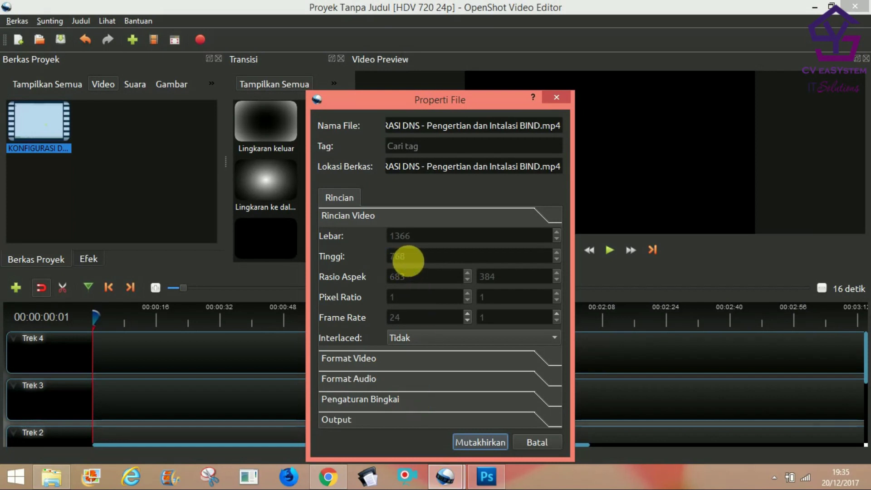
pyautogui.click(487, 476)
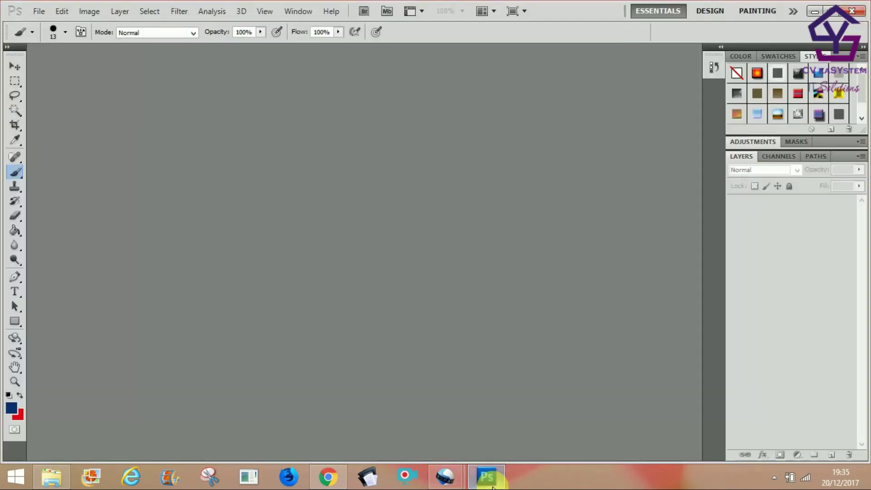
pyautogui.click(39, 11)
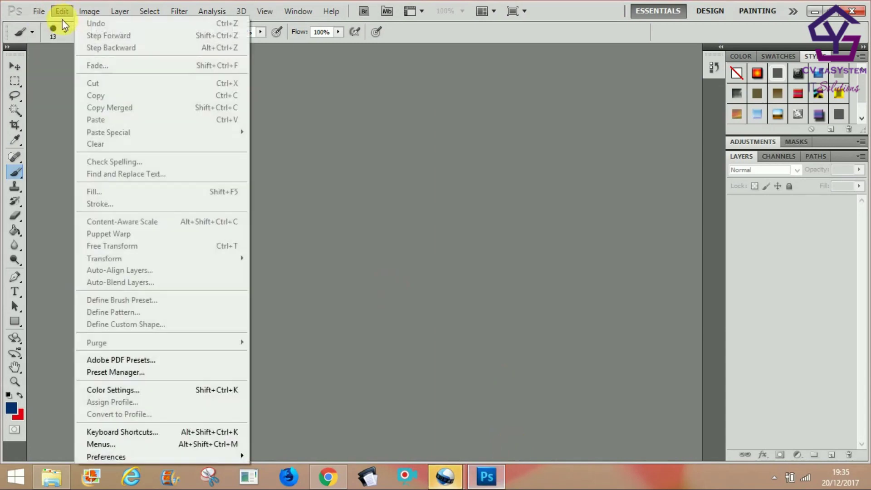
pyautogui.click(51, 25)
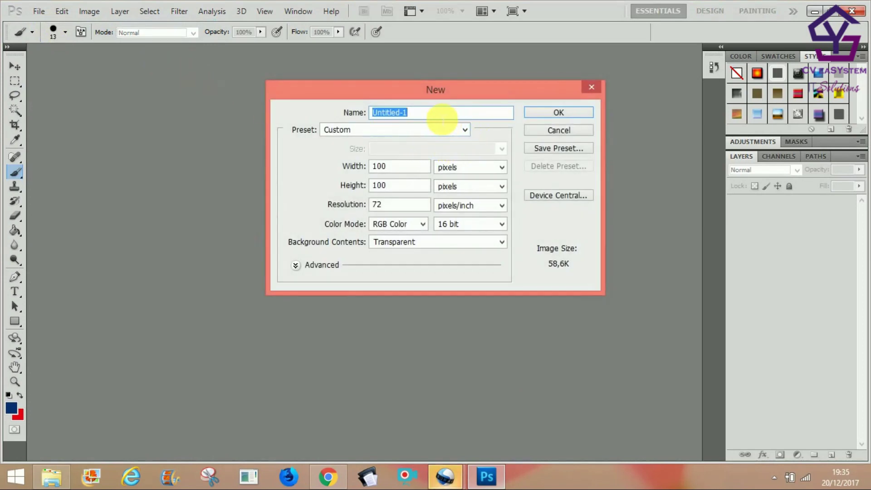
# Create a document named 'logo', 1366 × 768 pixels, with a transparent background
pyautogui.write('logo')
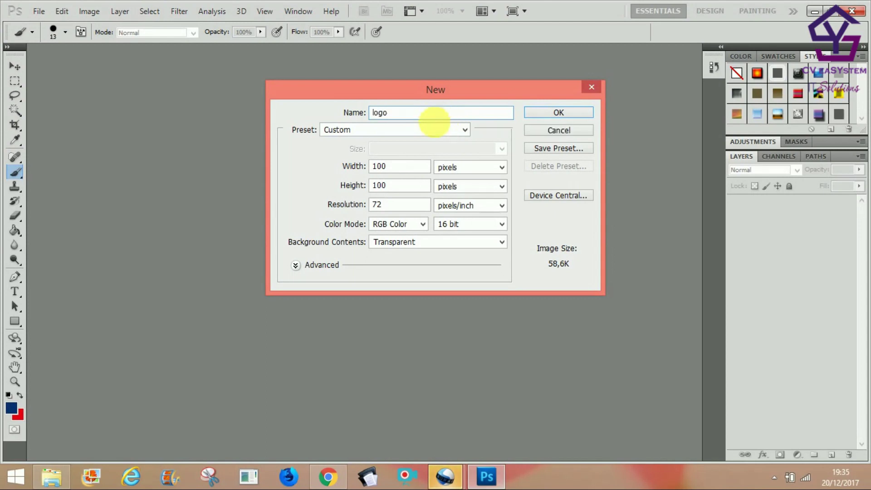
pyautogui.doubleClick(413, 167)
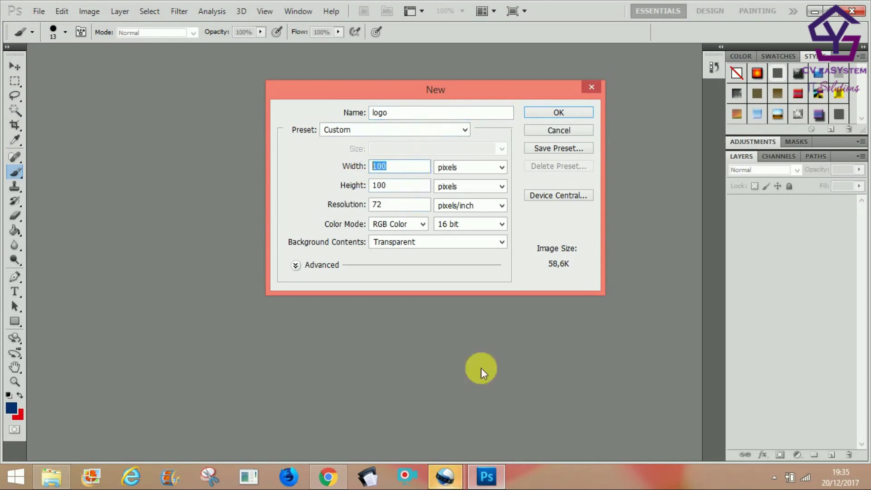
pyautogui.click(454, 475)
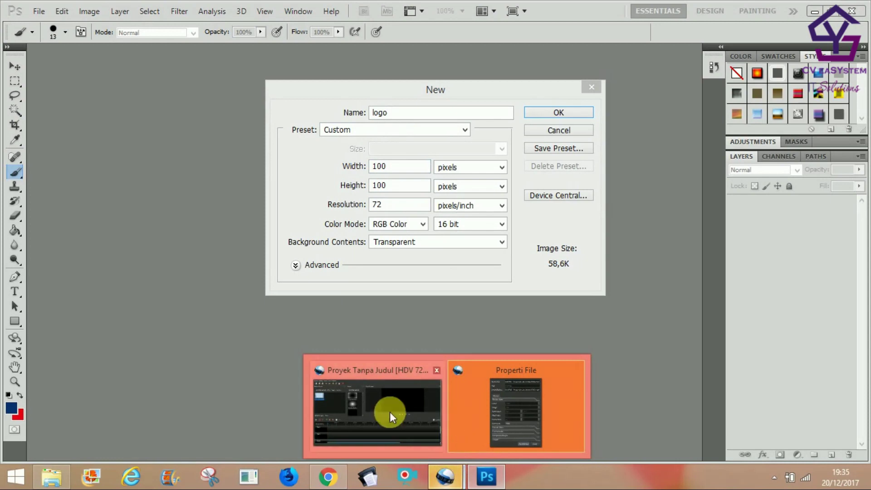
pyautogui.click(510, 416)
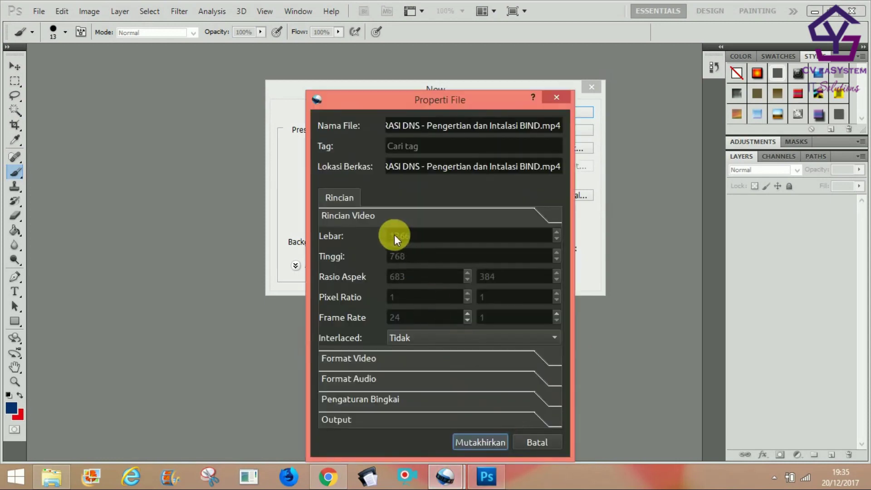
pyautogui.click(589, 265)
pyautogui.write('1366')
pyautogui.click(488, 478)
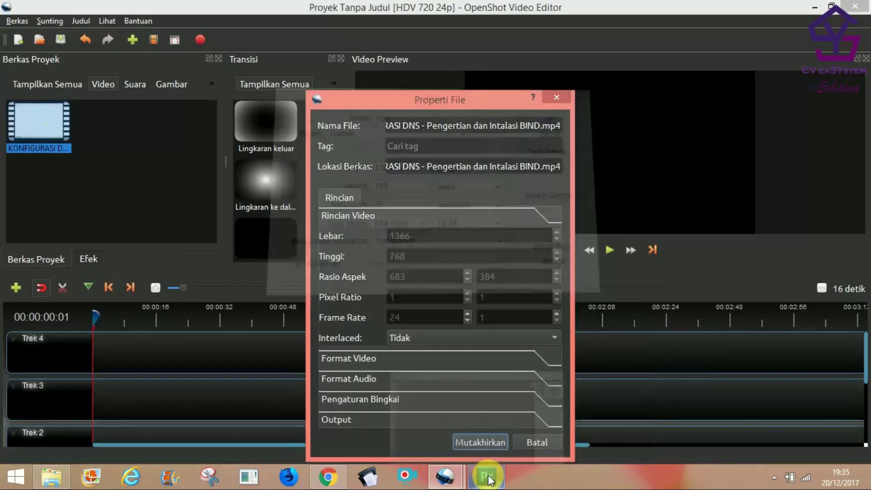
pyautogui.click(489, 478)
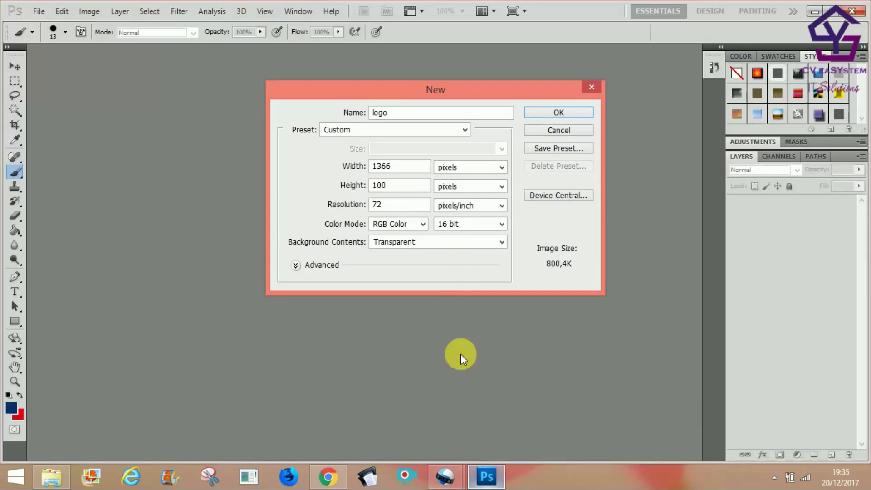
pyautogui.press('Tab')
pyautogui.write('768')
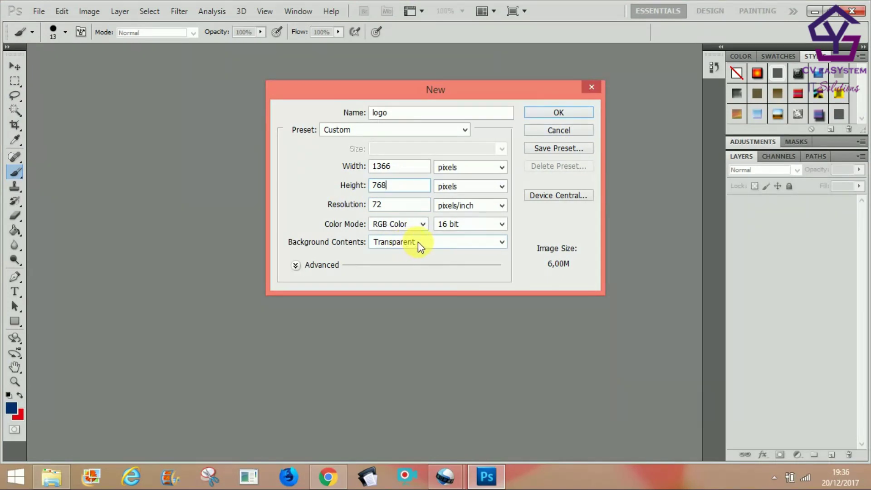
pyautogui.click(558, 113)
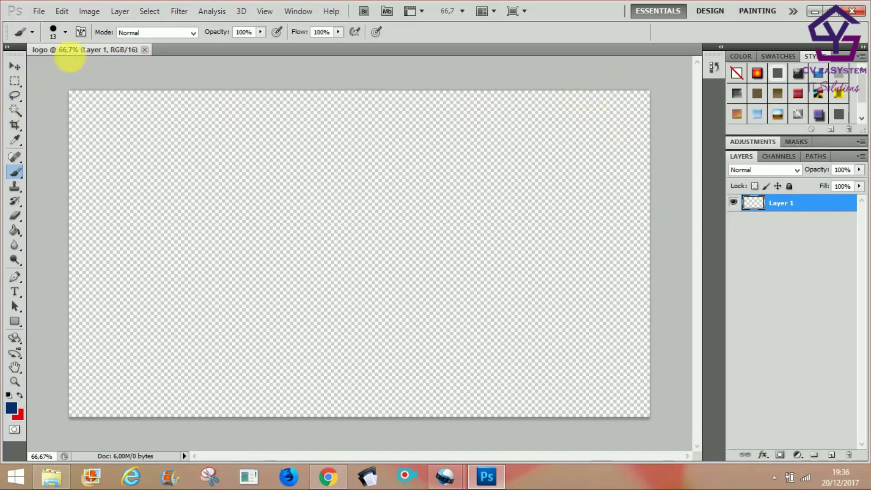
# Select the Move tool, choose File > Open and browse the Pictures folder
pyautogui.click(15, 66)
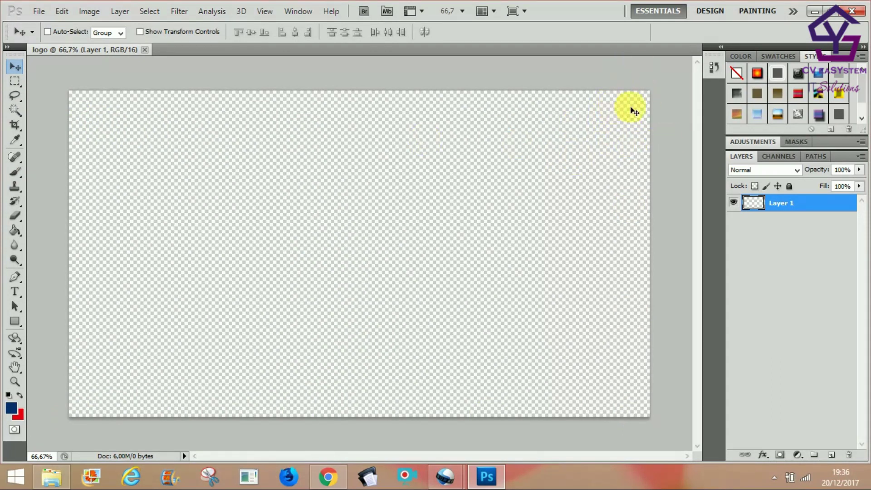
pyautogui.click(35, 14)
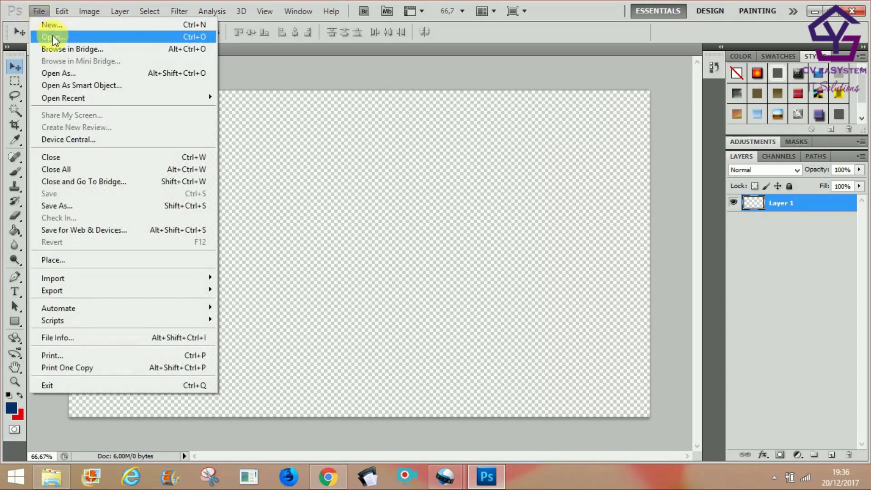
pyautogui.click(53, 37)
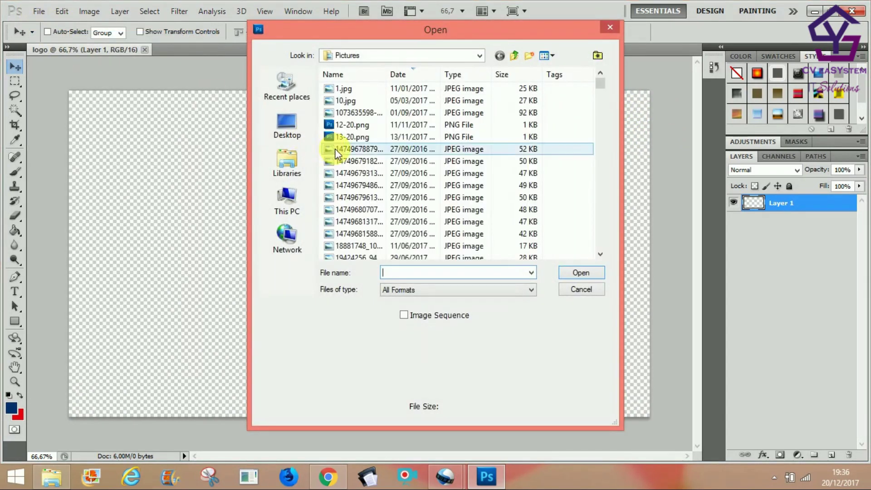
pyautogui.click(353, 157)
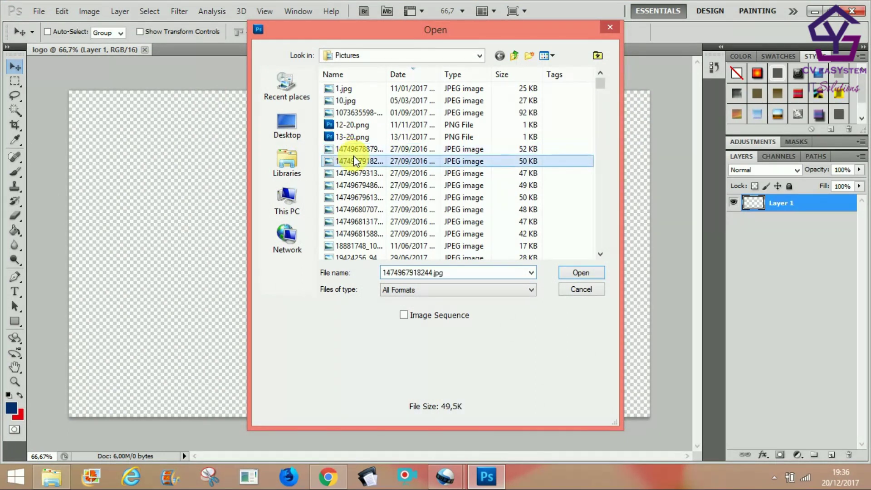
pyautogui.press('l')
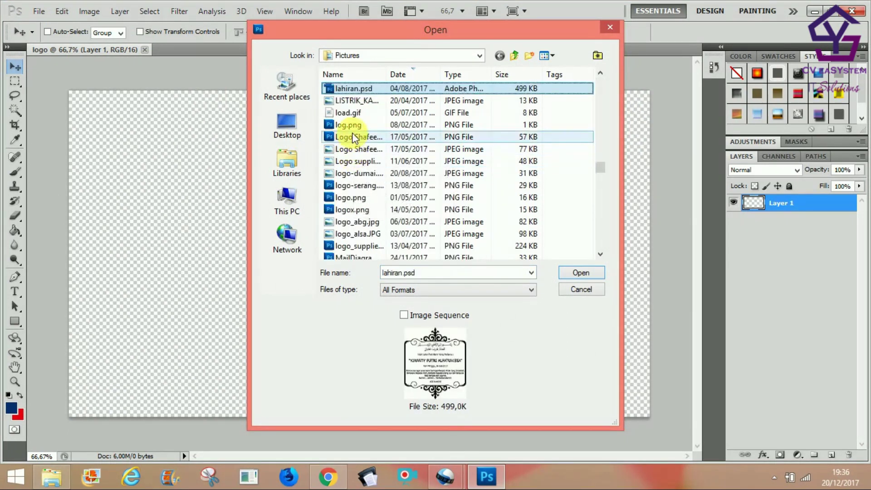
pyautogui.press('Down')
# Step through the l-named files past logo_alsa.JPG and open logo.png
pyautogui.scroll(-3, 374, 129)
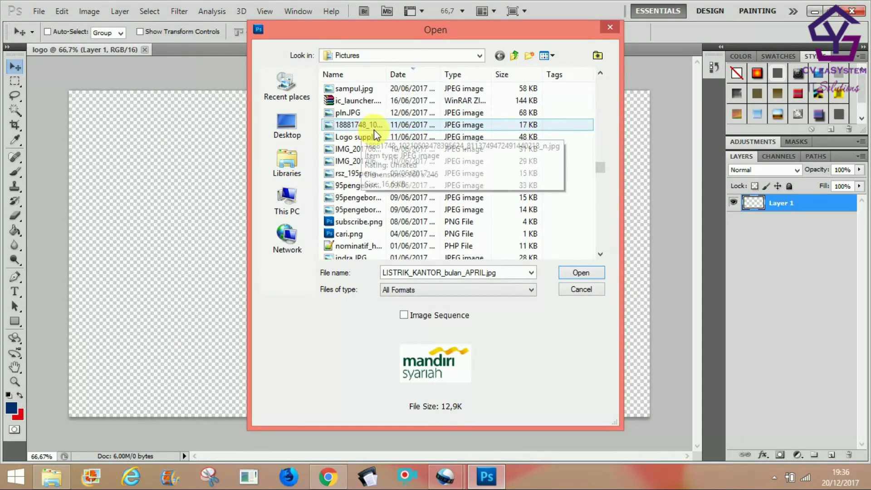
pyautogui.press('Down')
pyautogui.press('l')
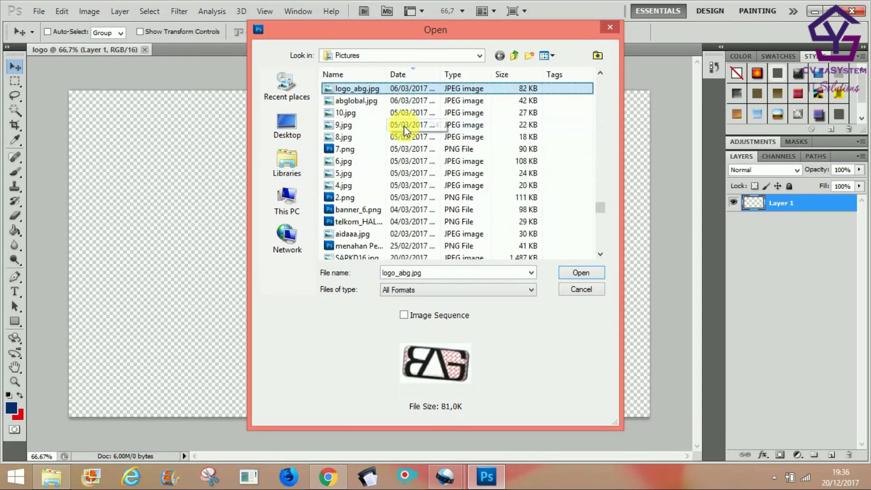
pyautogui.press('l')
pyautogui.press('l')
pyautogui.press('l')
pyautogui.press('l')
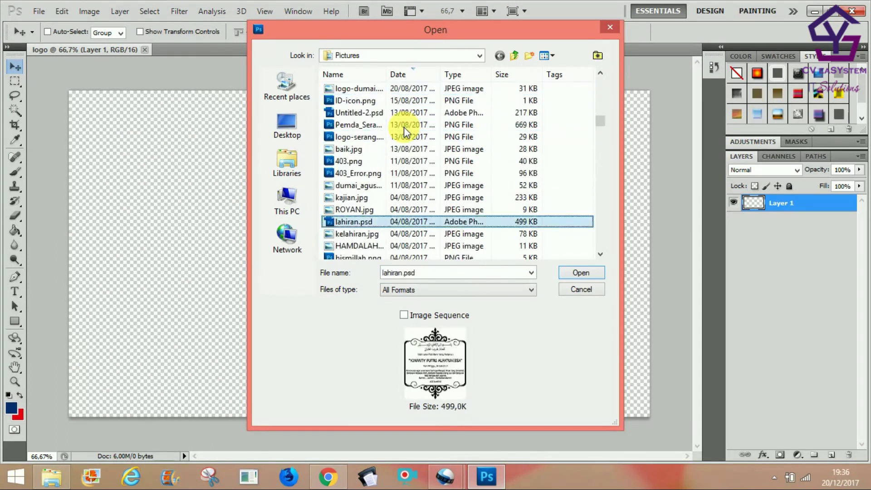
pyautogui.press('l')
pyautogui.click(384, 128)
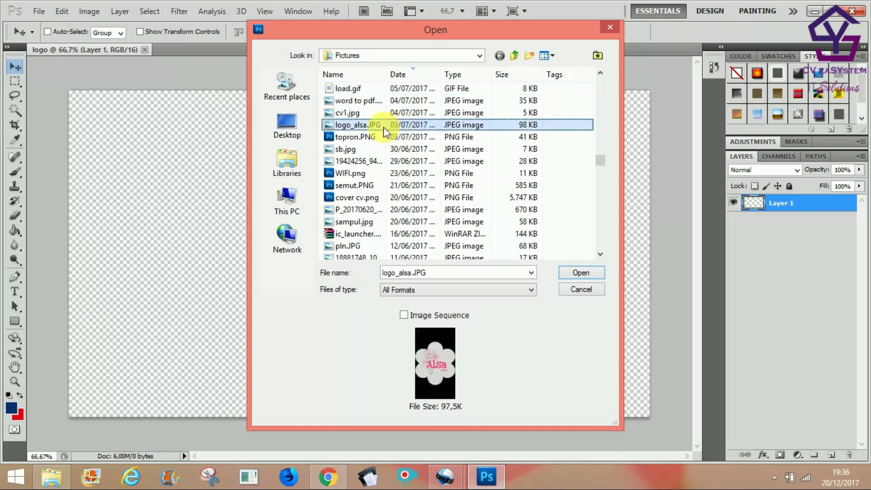
pyautogui.press('l')
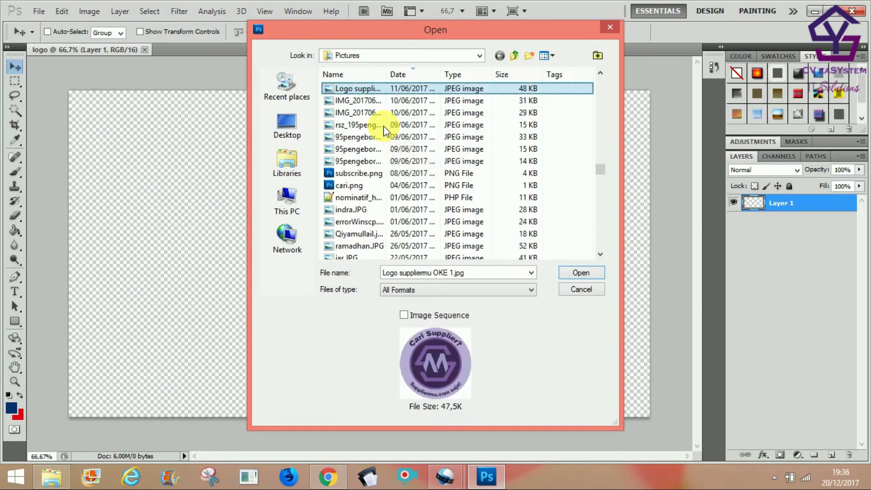
pyautogui.press('l')
pyautogui.press('l')
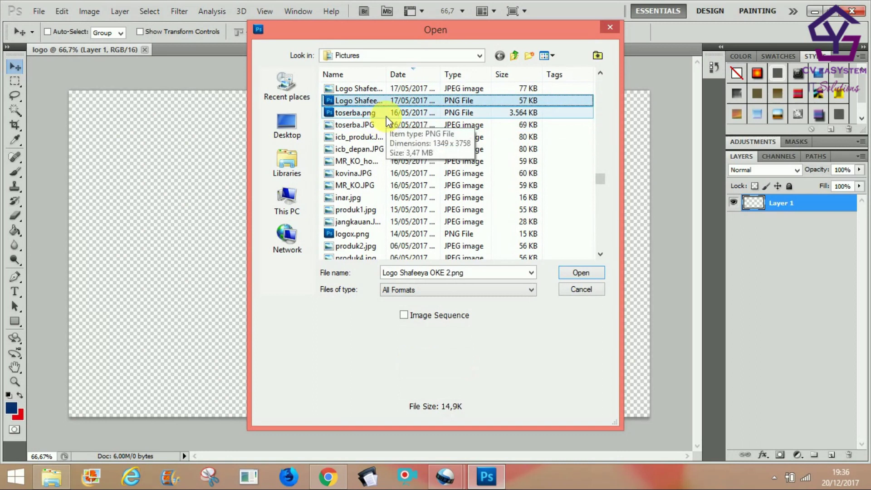
pyautogui.press('l')
pyautogui.press('l')
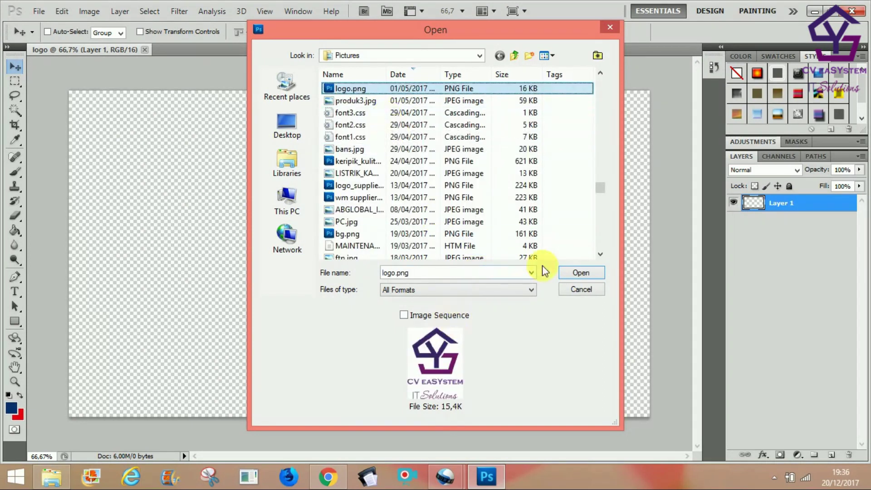
pyautogui.click(581, 276)
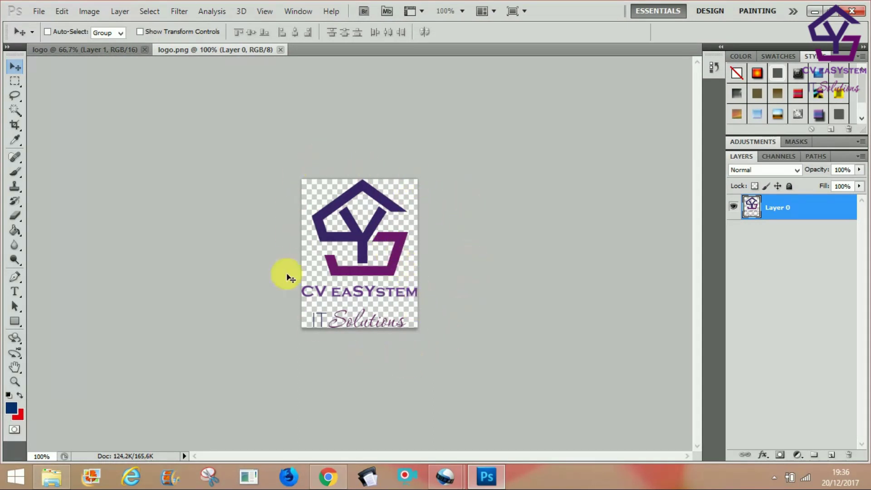
# Drag the logo.png layer onto the transparent 1366×768 canvas as Layer 2 and position it top-right
pyautogui.moveTo(252, 49); pyautogui.dragTo(283, 134)
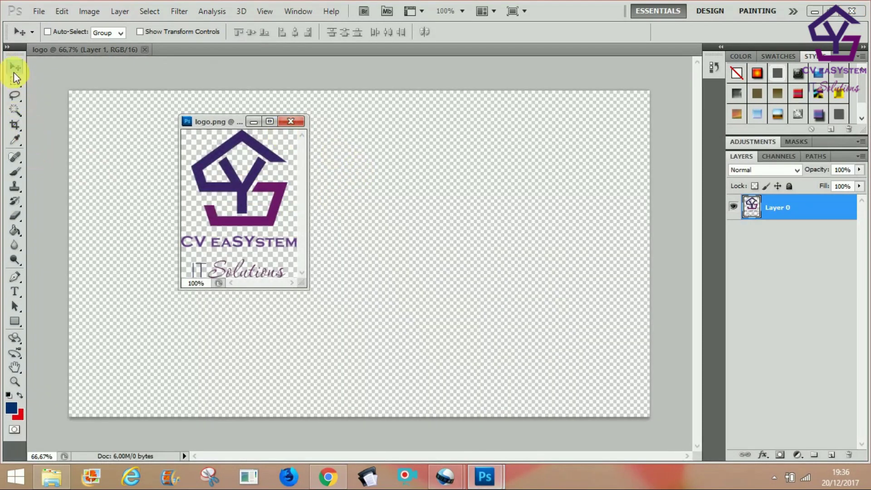
pyautogui.moveTo(242, 184); pyautogui.dragTo(388, 175)
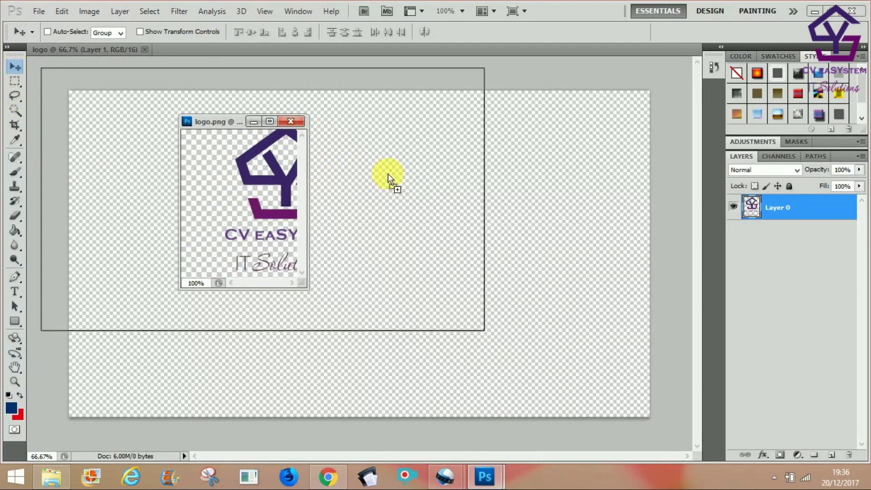
pyautogui.moveTo(513, 186); pyautogui.dragTo(513, 185)
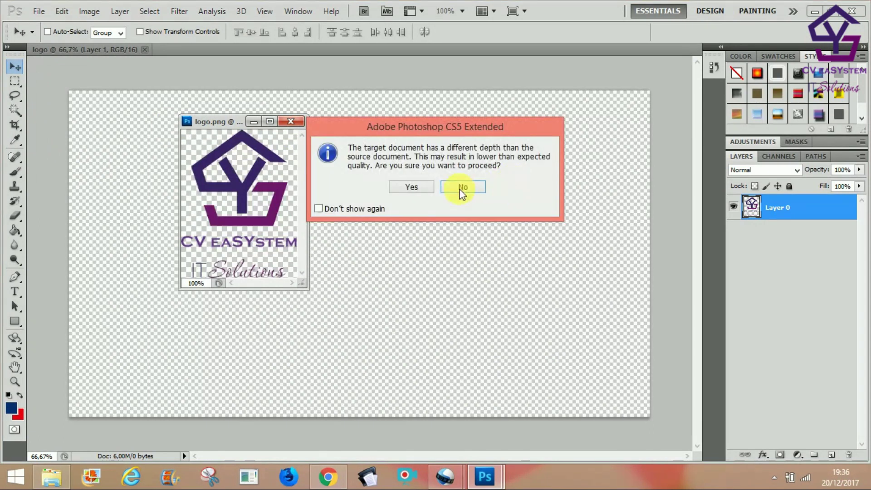
pyautogui.click(415, 189)
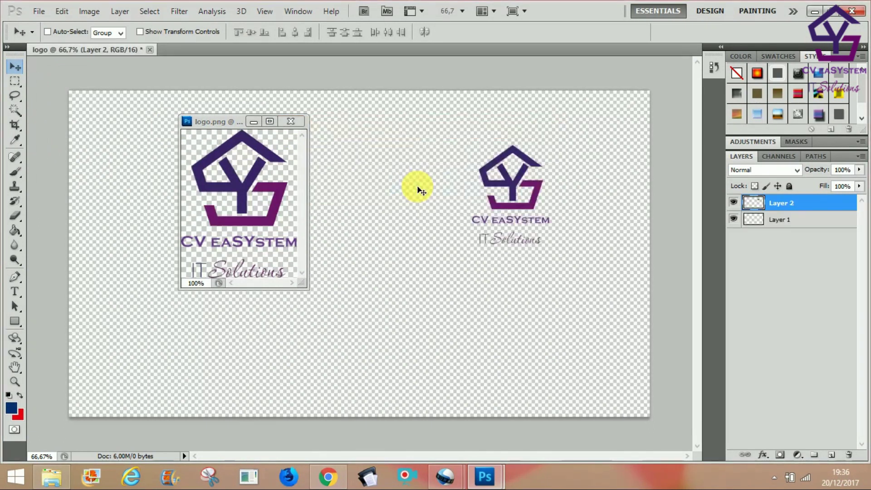
pyautogui.click(291, 121)
pyautogui.moveTo(516, 185); pyautogui.dragTo(618, 123)
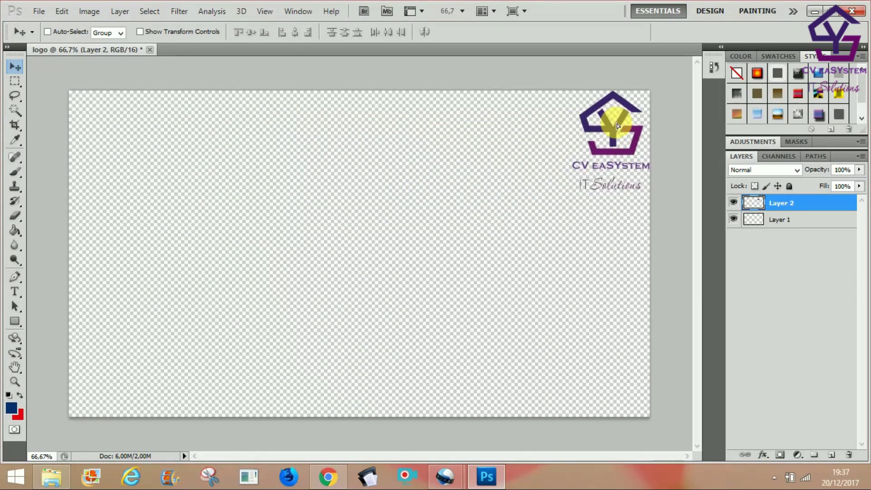
pyautogui.moveTo(617, 129); pyautogui.dragTo(610, 141)
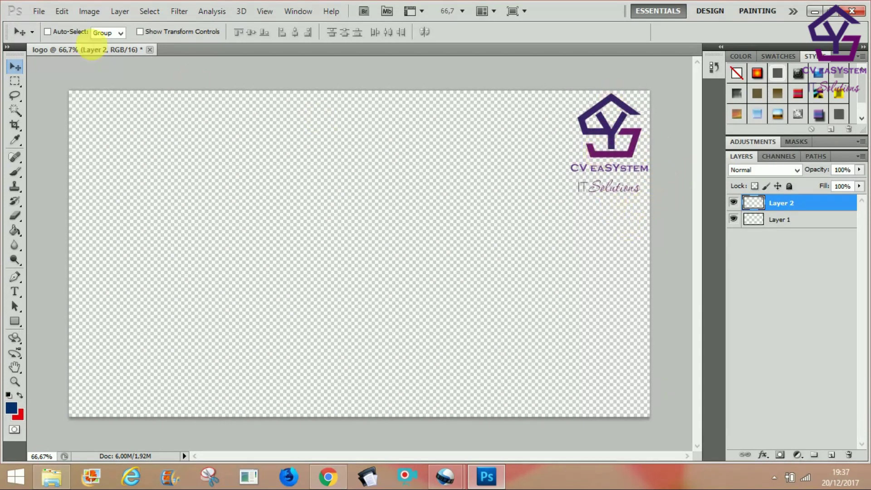
# Save for Web as PNG-24 over the existing logo.png in Videos, then quit Photoshop without saving
pyautogui.click(39, 11)
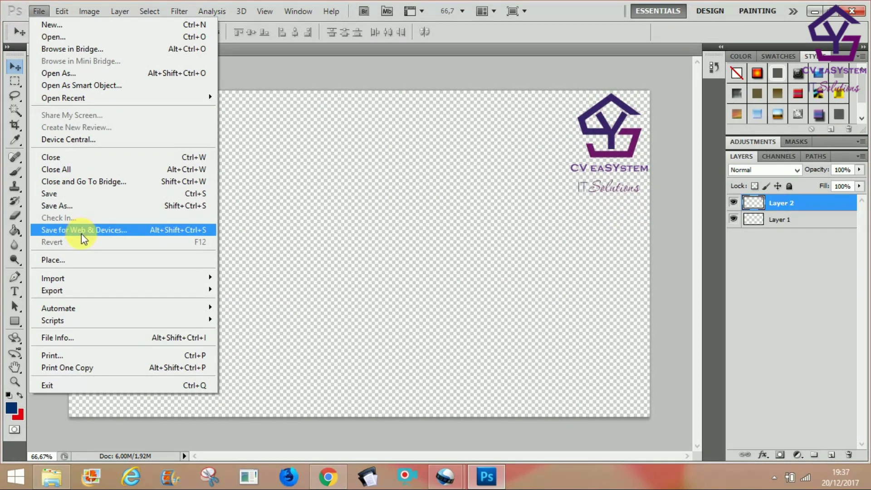
pyautogui.click(81, 233)
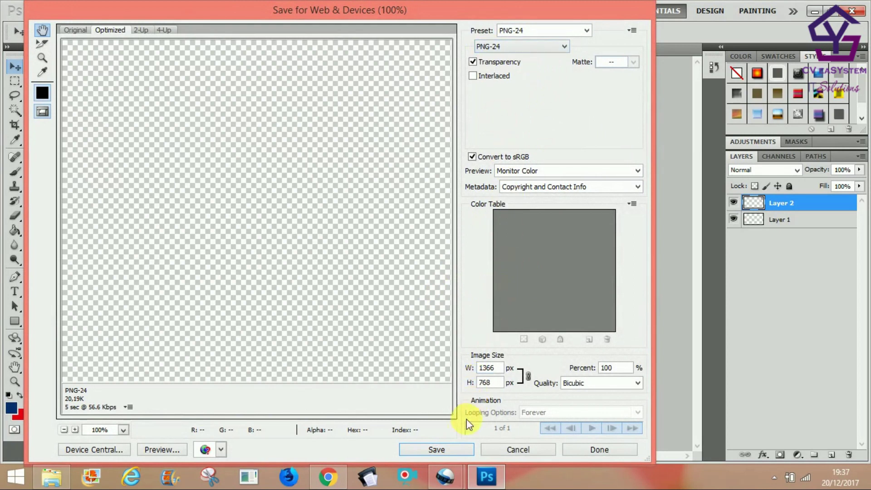
pyautogui.click(450, 451)
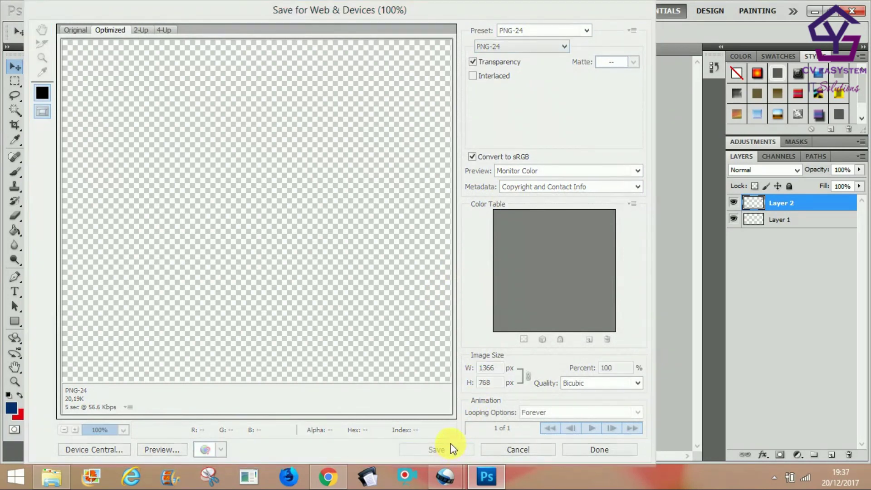
pyautogui.click(132, 295)
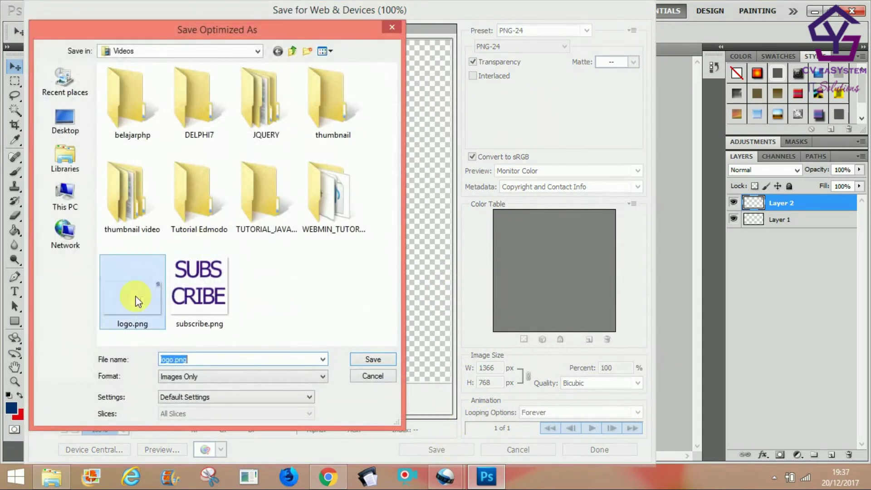
pyautogui.click(389, 357)
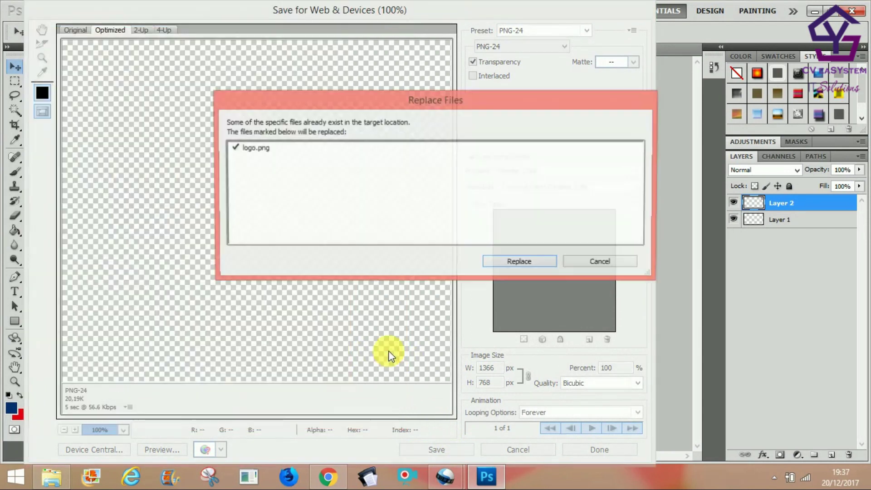
pyautogui.click(531, 264)
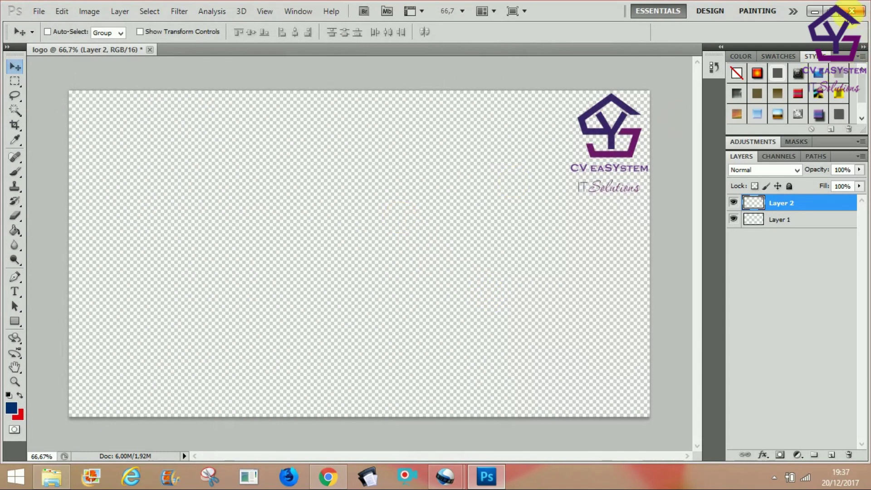
pyautogui.click(852, 11)
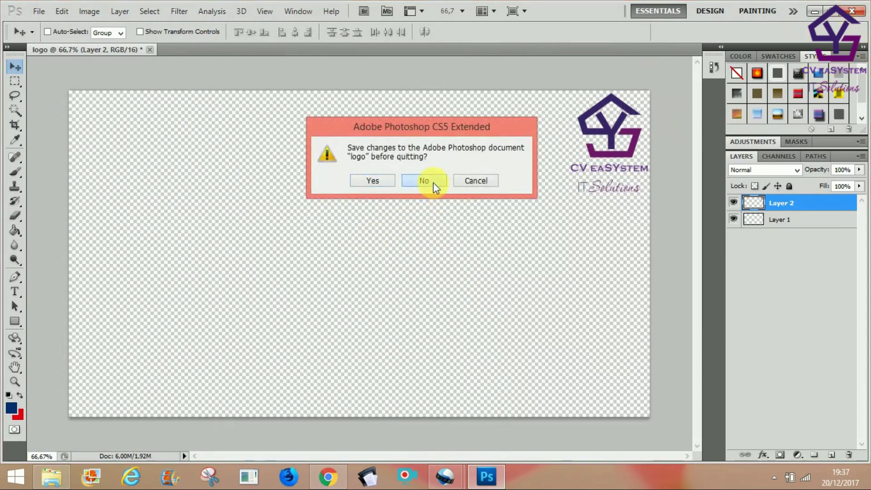
pyautogui.click(434, 182)
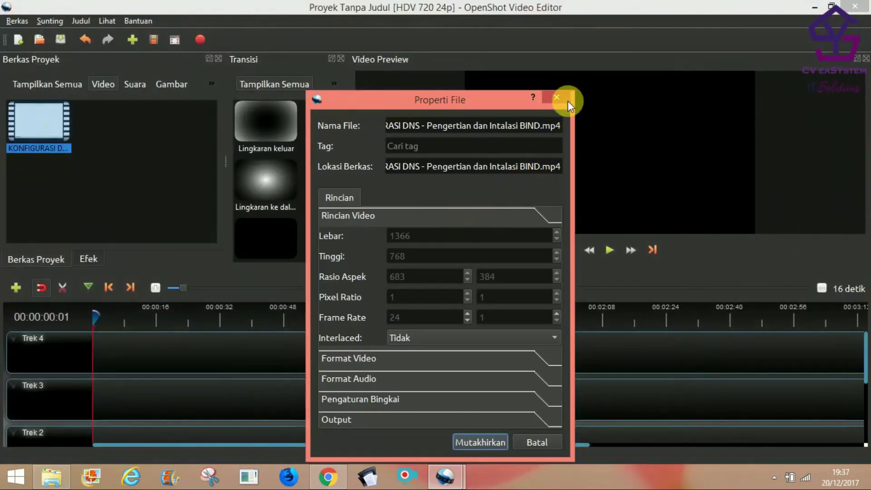
# Close the file properties window and review the project's image files
pyautogui.click(562, 97)
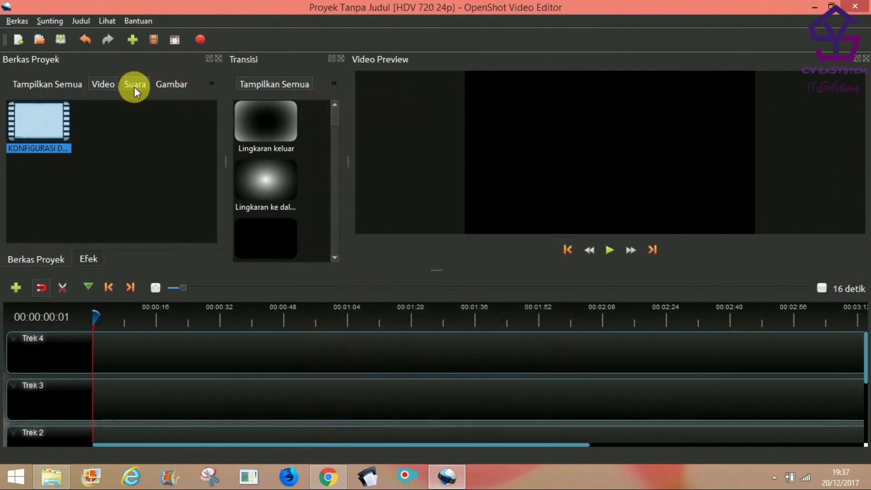
pyautogui.click(175, 86)
pyautogui.click(45, 136)
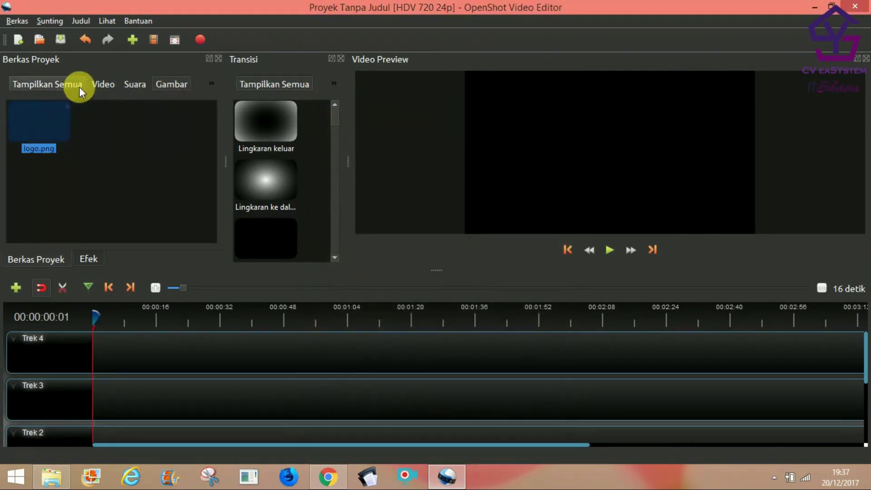
pyautogui.click(165, 153)
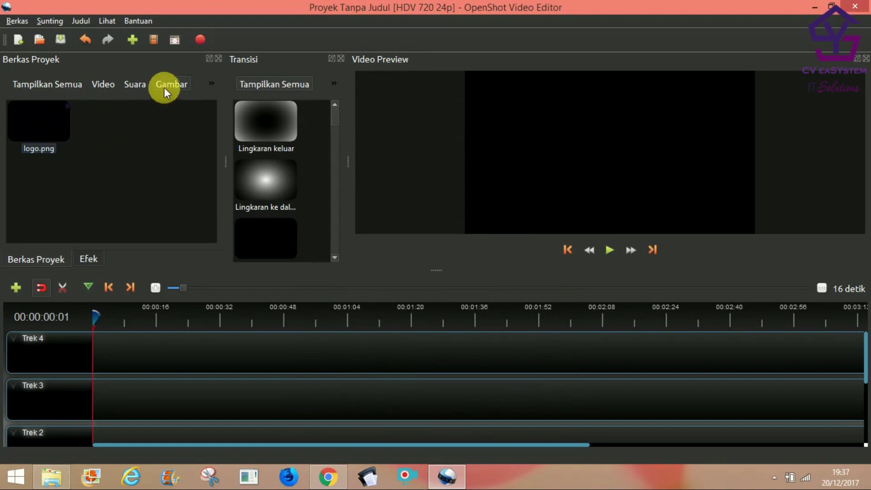
# Import logo.png from the Pictures folder into the project files
pyautogui.rightClick(141, 111)
pyautogui.click(197, 118)
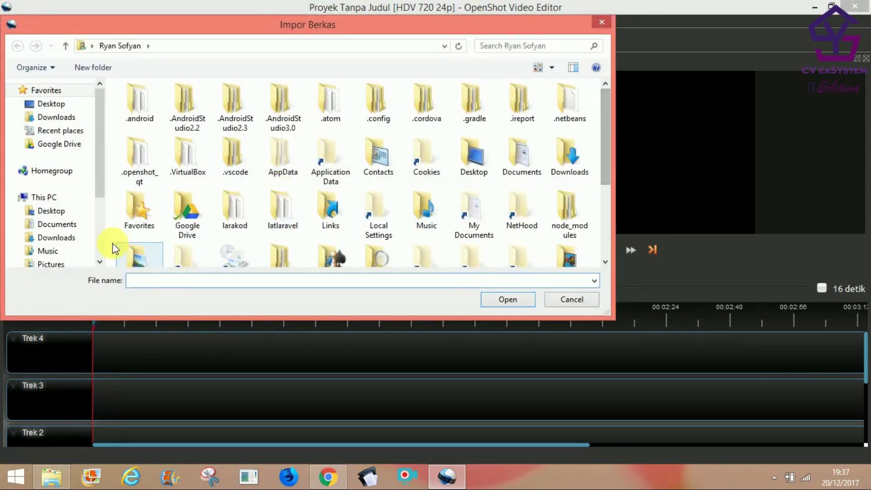
pyautogui.scroll(-2, 91, 194)
pyautogui.click(50, 206)
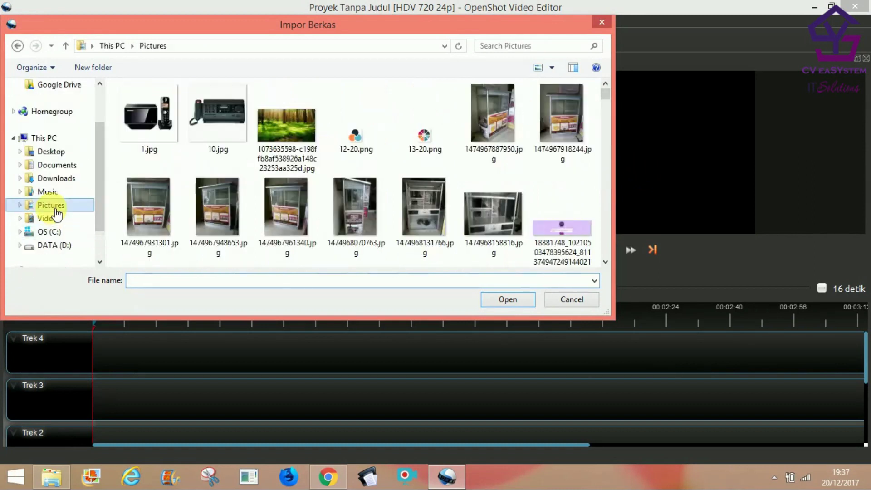
pyautogui.click(47, 218)
pyautogui.doubleClick(561, 231)
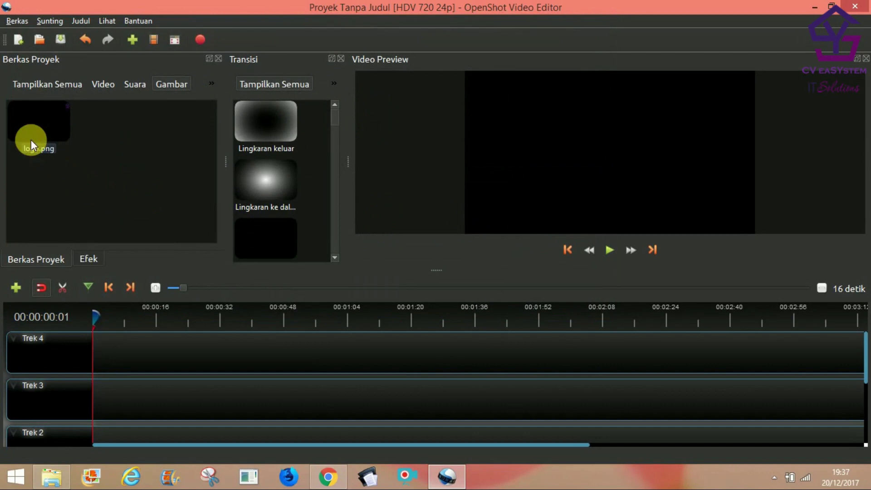
# Switch the project files list back to the Video filter
pyautogui.click(96, 82)
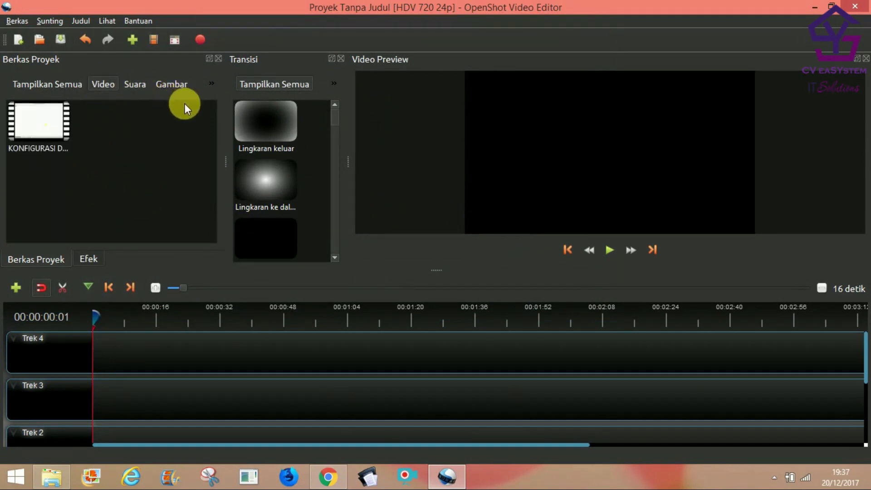
pyautogui.click(162, 87)
pyautogui.click(106, 80)
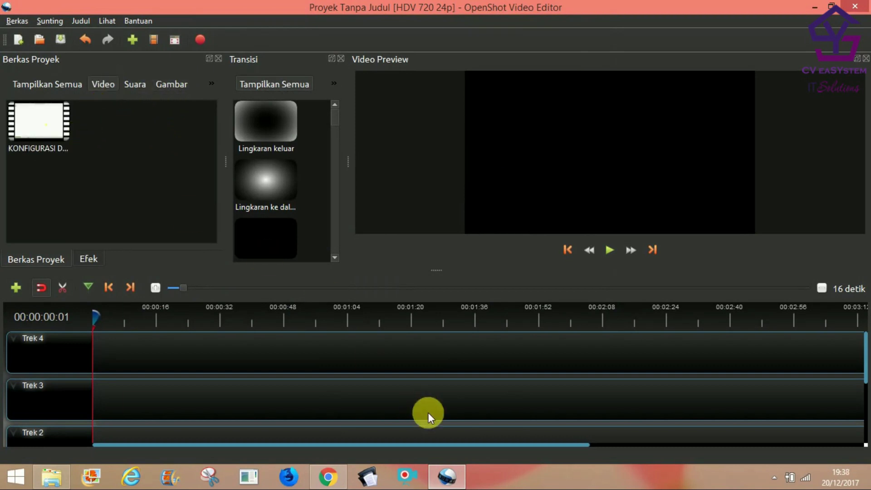
# Place the KONFIGURASI DNS video at 0:00 on Trek 3 and logo.png at the start of Trek 4
pyautogui.moveTo(31, 119); pyautogui.dragTo(154, 409)
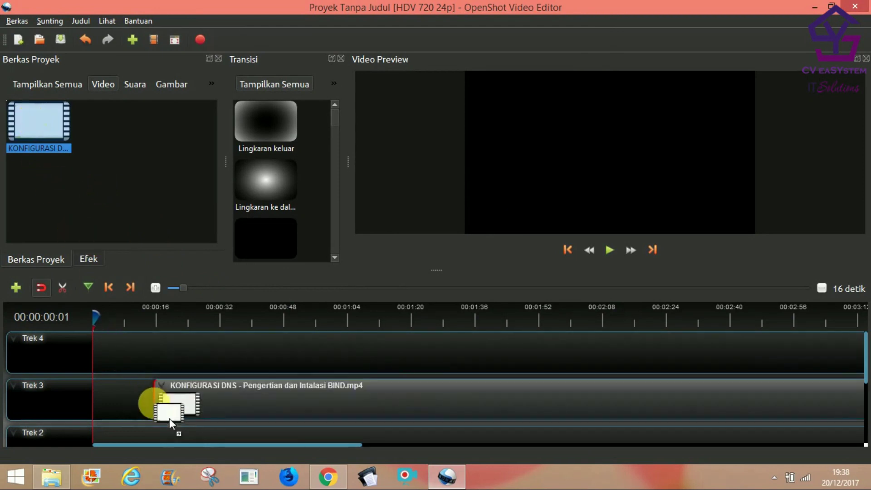
pyautogui.moveTo(154, 410); pyautogui.dragTo(177, 404)
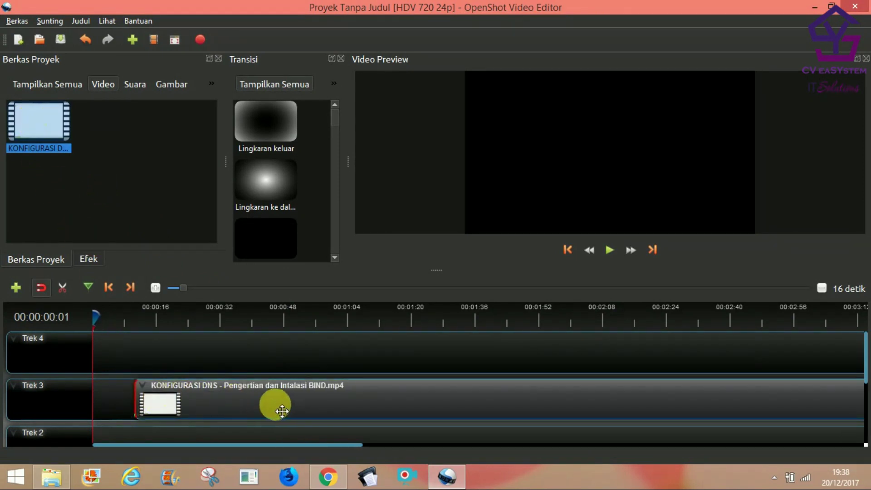
pyautogui.moveTo(277, 409); pyautogui.dragTo(221, 404)
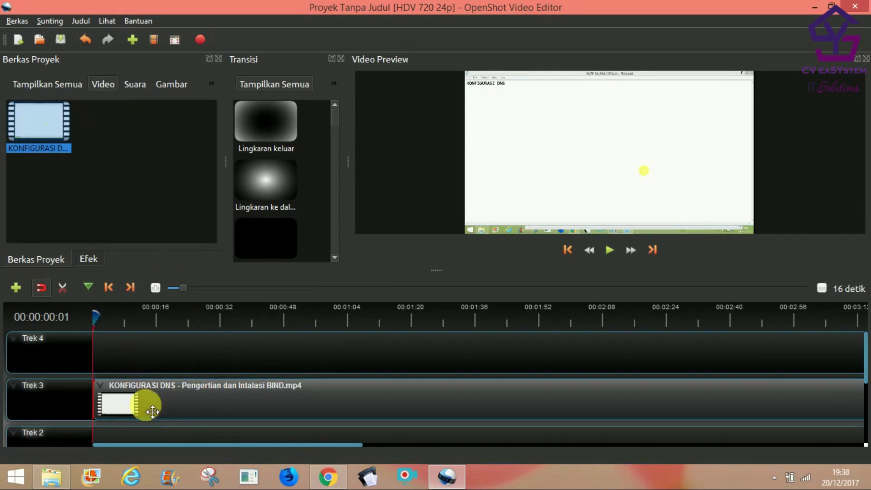
pyautogui.click(175, 88)
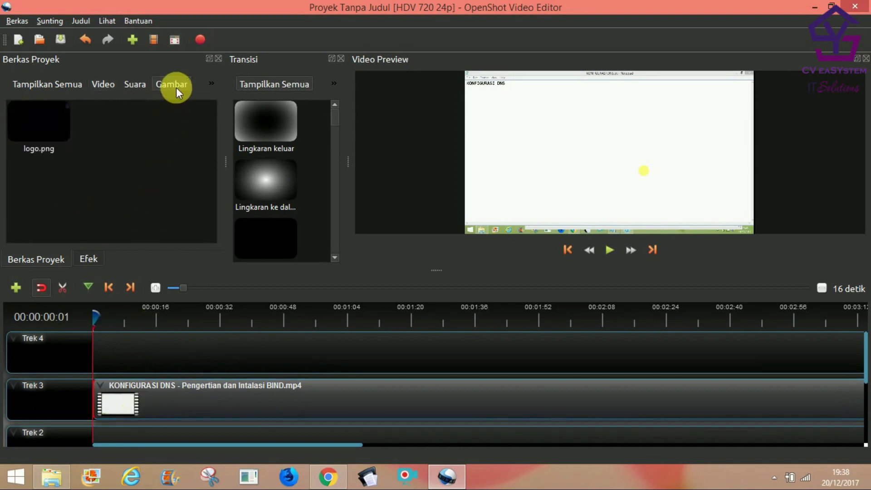
pyautogui.moveTo(34, 131)
pyautogui.mouseDown()
pyautogui.moveTo(126, 375)
pyautogui.moveTo(110, 371)
pyautogui.mouseUp()
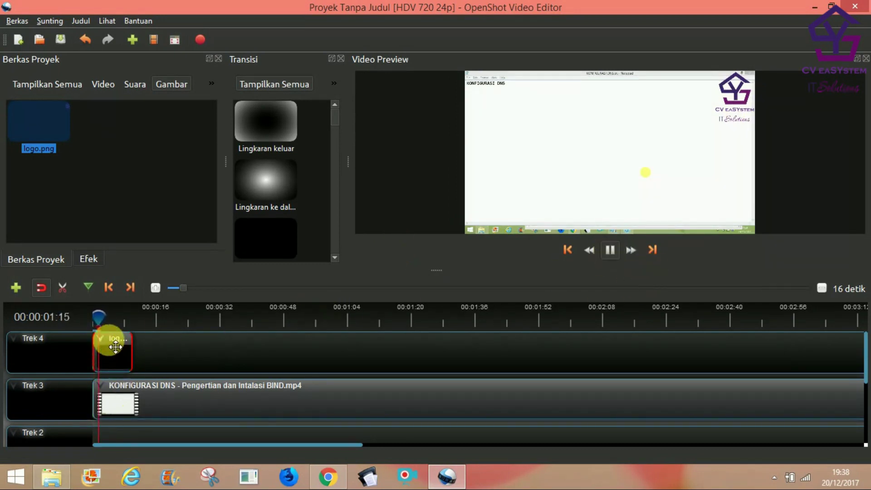
# Replay the project's opening seconds, revealing the logo clip ends near 00:00:12
pyautogui.click(610, 250)
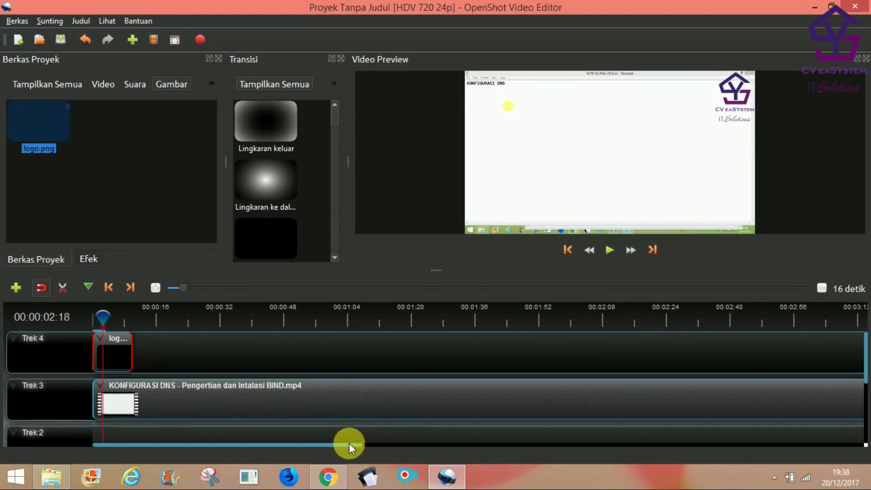
pyautogui.moveTo(350, 445)
pyautogui.mouseDown()
pyautogui.moveTo(866, 445)
pyautogui.moveTo(146, 447)
pyautogui.mouseUp()
pyautogui.click(624, 257)
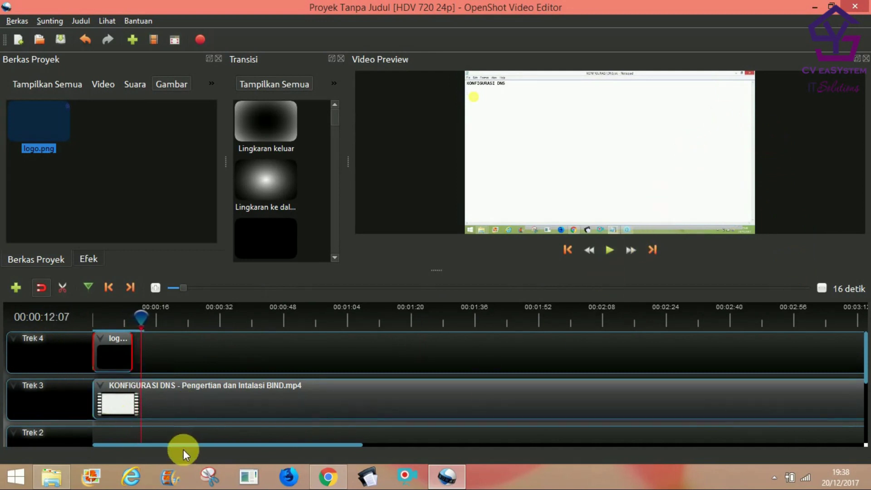
pyautogui.moveTo(181, 445)
pyautogui.mouseDown()
pyautogui.moveTo(658, 453)
pyautogui.moveTo(161, 475)
pyautogui.mouseUp()
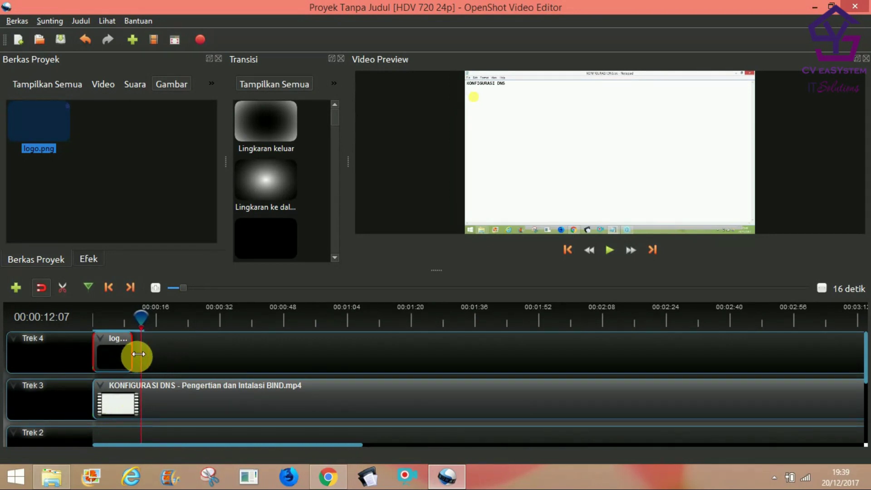
# Stretch the logo clip on Trek 4 to about 00:09:00, where the DNS clip ends
pyautogui.moveTo(139, 354); pyautogui.dragTo(619, 367)
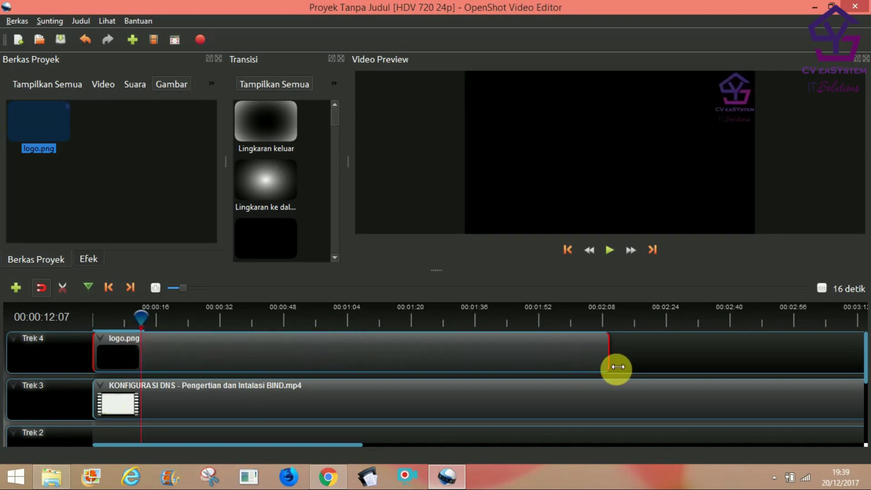
pyautogui.moveTo(335, 446); pyautogui.dragTo(481, 453)
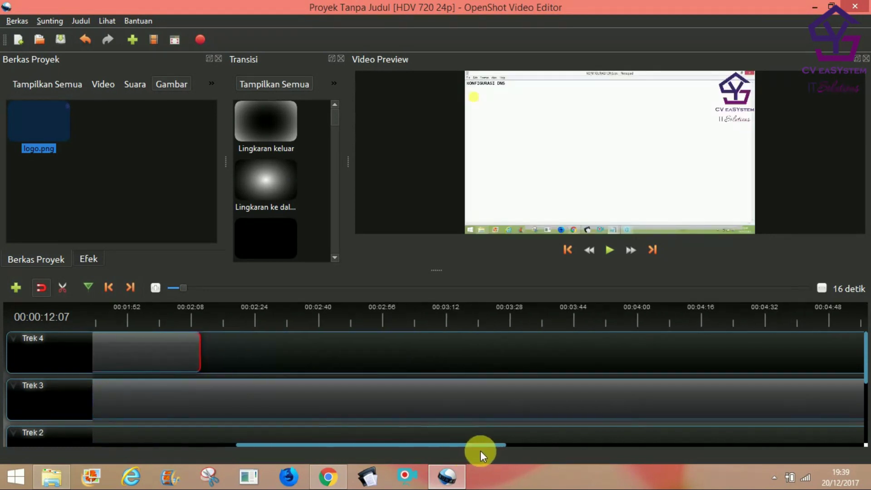
pyautogui.moveTo(201, 353); pyautogui.dragTo(839, 381)
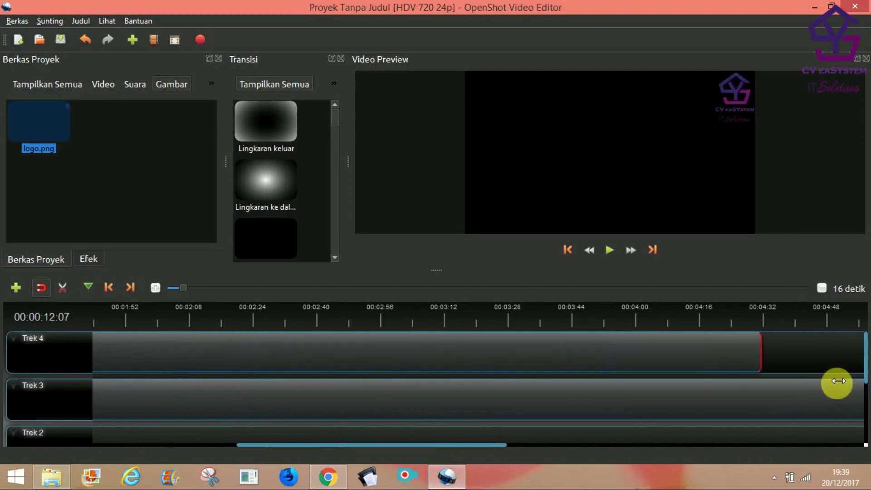
pyautogui.moveTo(502, 445); pyautogui.dragTo(764, 466)
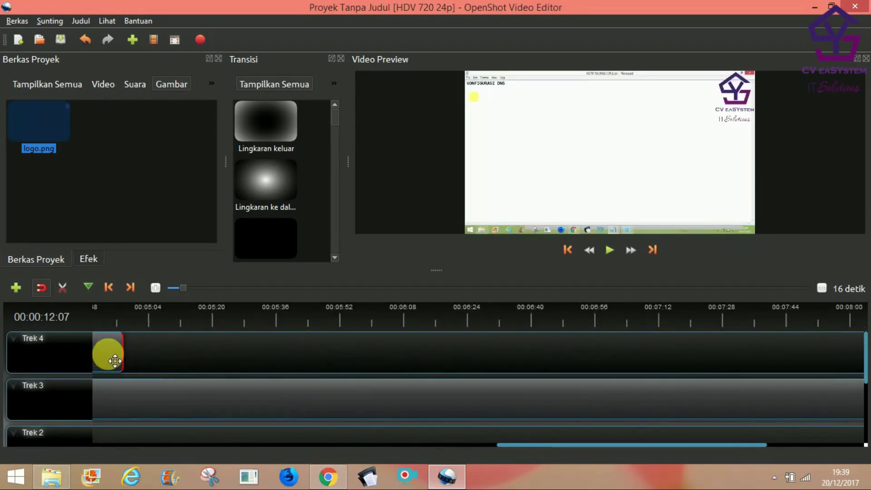
pyautogui.moveTo(115, 361); pyautogui.dragTo(845, 416)
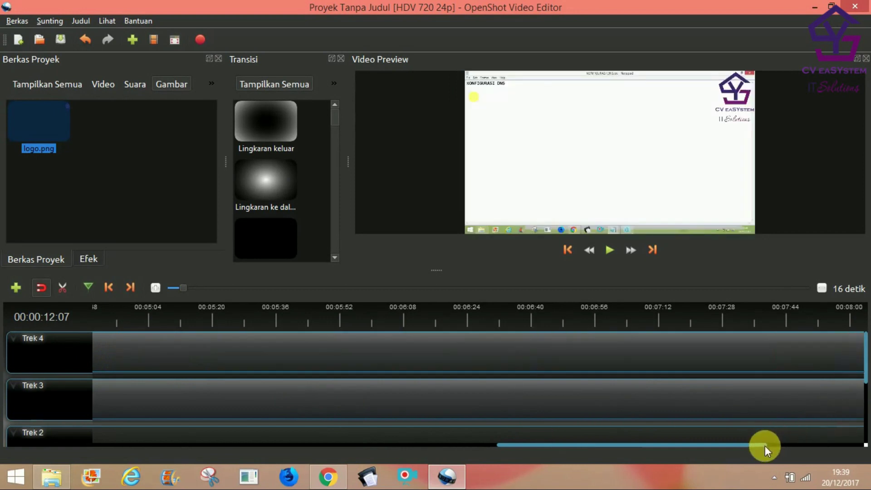
pyautogui.moveTo(765, 446); pyautogui.dragTo(863, 445)
pyautogui.moveTo(603, 359); pyautogui.dragTo(816, 374)
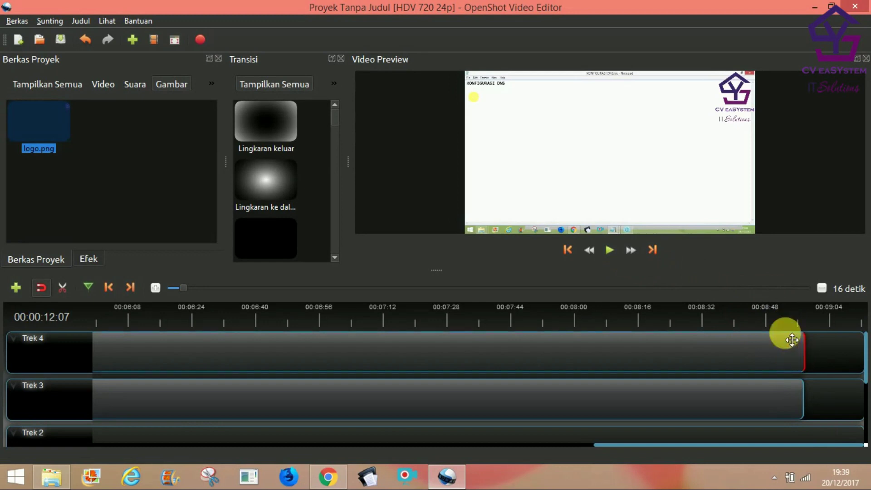
# Play the ending and trim the logo clip's edge to the DNS video's end
pyautogui.click(785, 320)
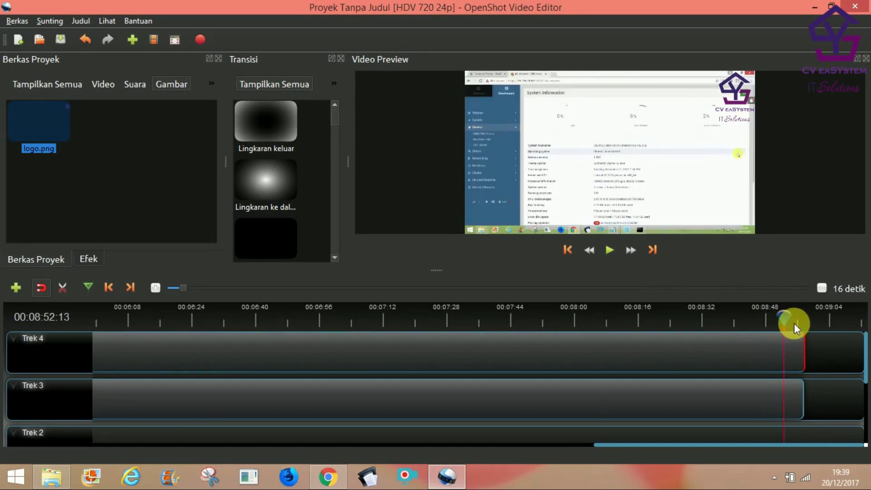
pyautogui.click(609, 250)
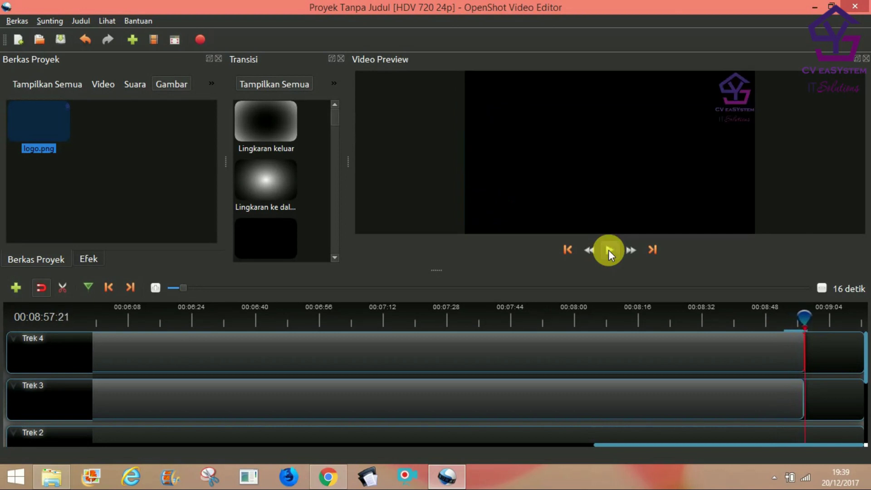
pyautogui.click(820, 307)
pyautogui.moveTo(811, 358); pyautogui.dragTo(808, 358)
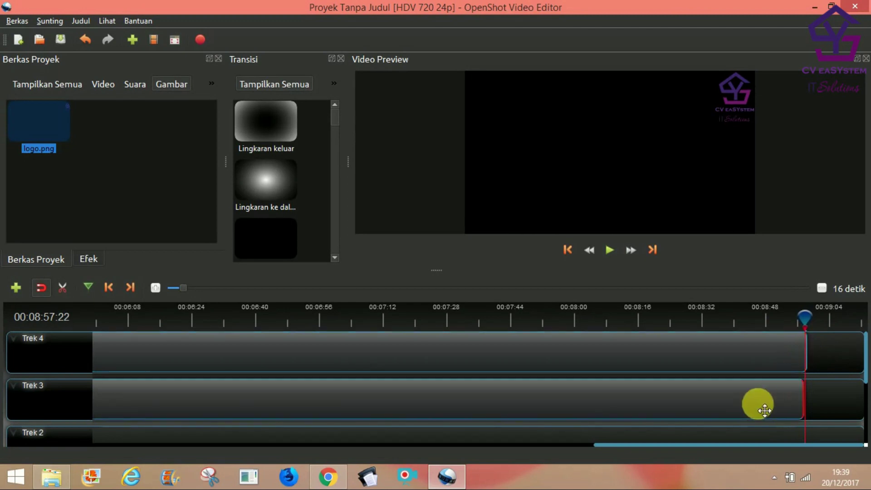
# Open the Properti option from the DNS video clip's context menu
pyautogui.rightClick(765, 410)
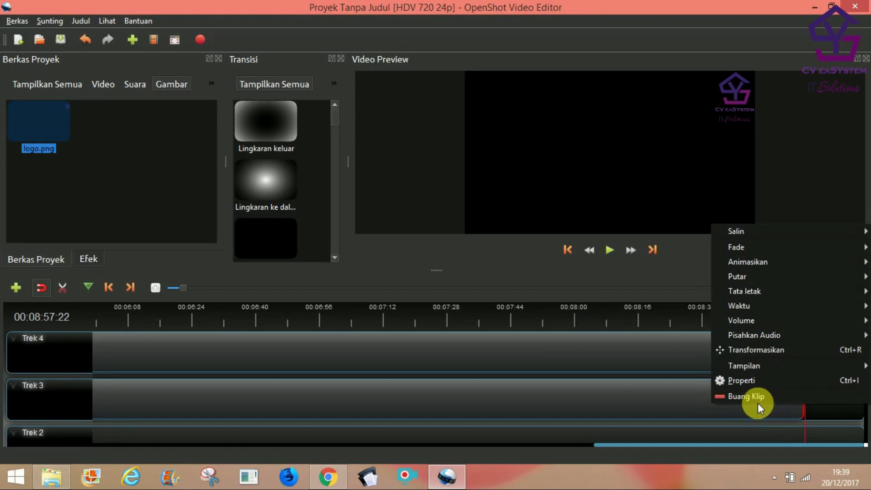
pyautogui.moveTo(767, 244)
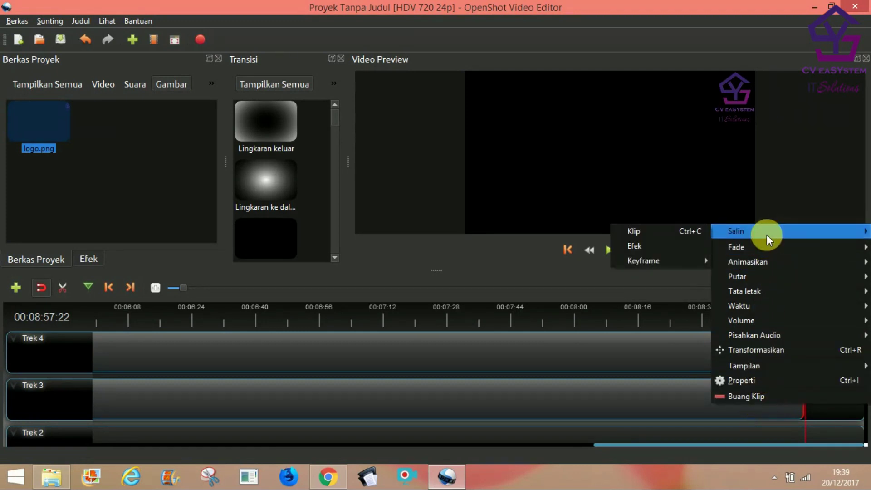
pyautogui.moveTo(748, 318)
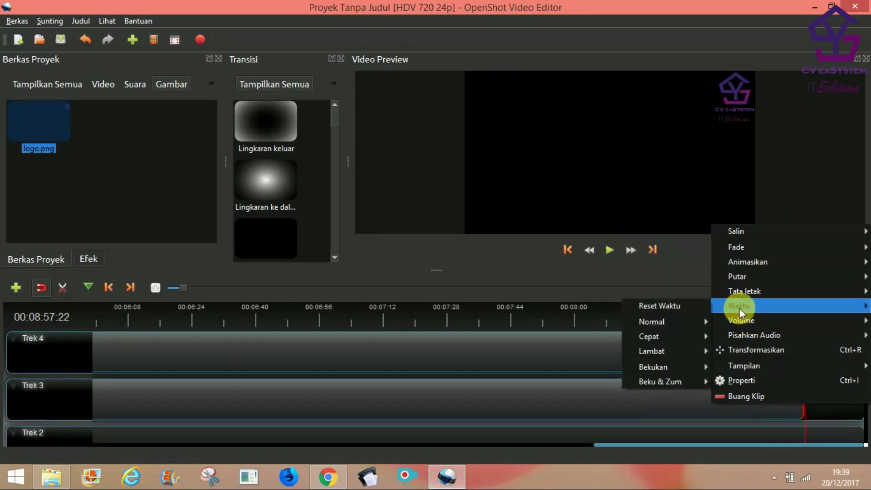
pyautogui.moveTo(691, 316)
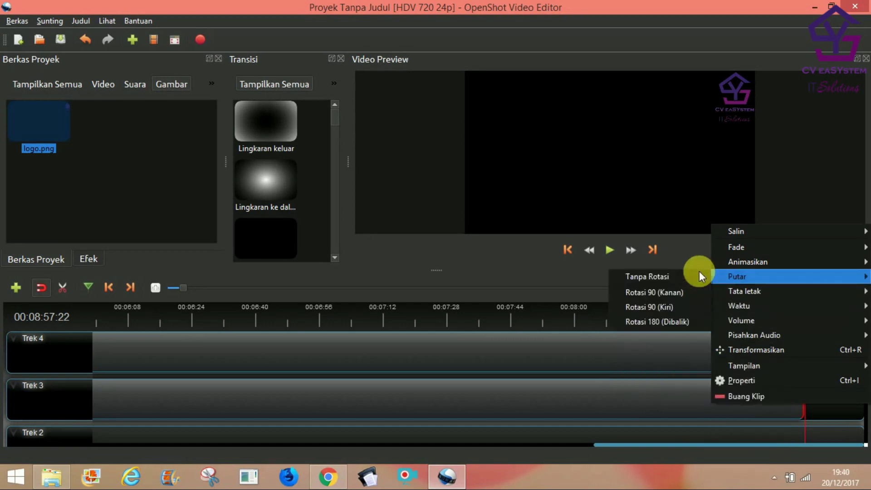
pyautogui.click(753, 381)
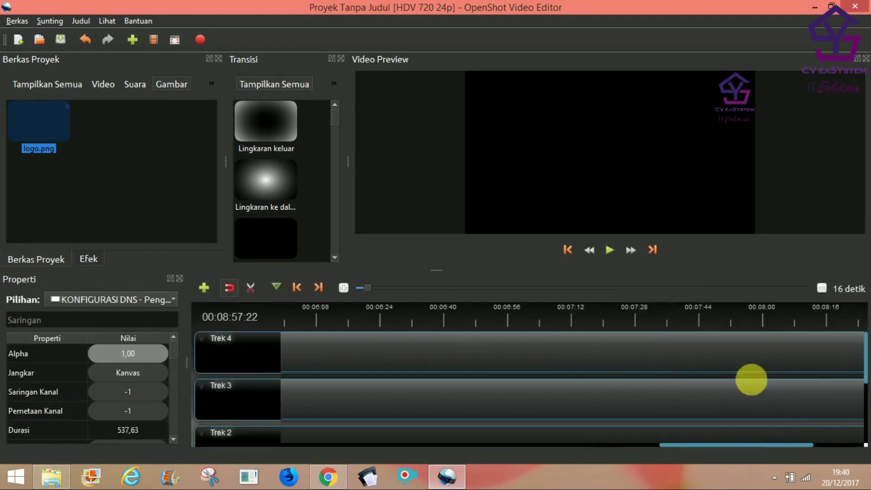
pyautogui.scroll(-1, 132, 423)
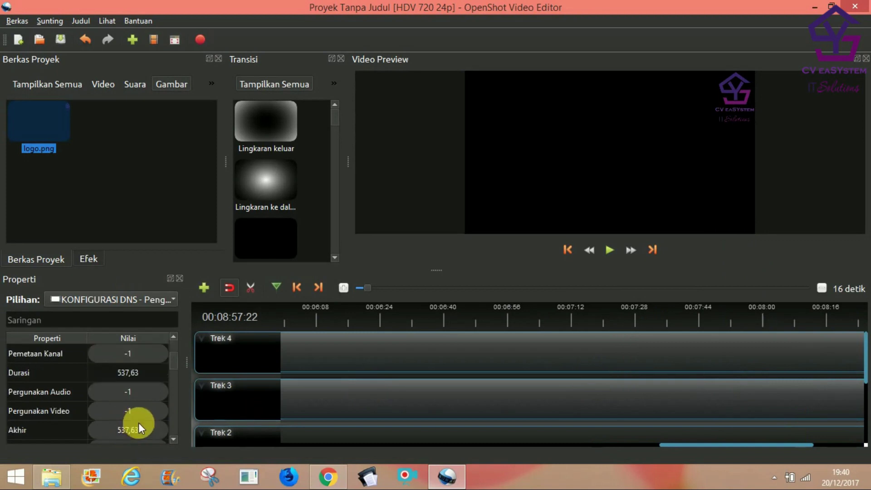
pyautogui.doubleClick(143, 429)
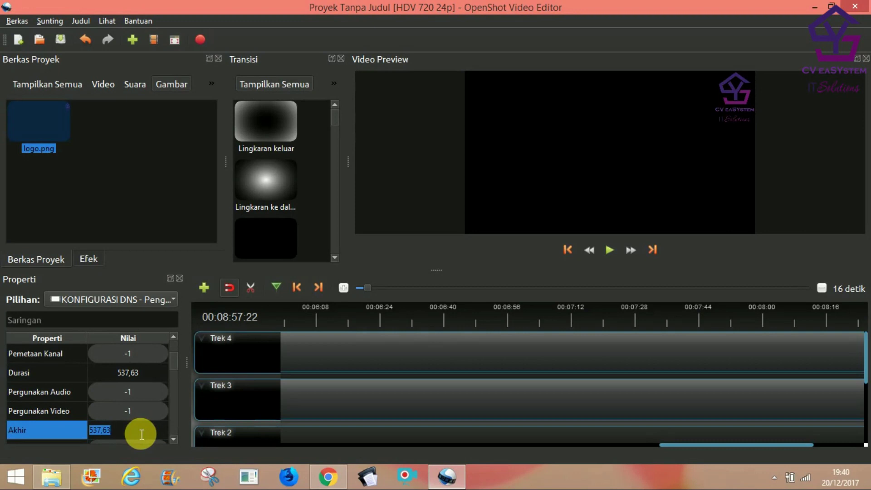
pyautogui.click(417, 353)
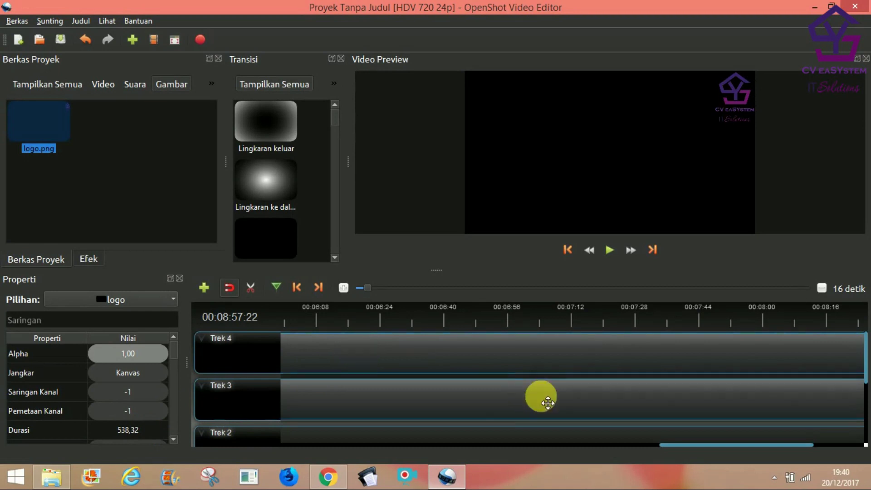
pyautogui.rightClick(548, 369)
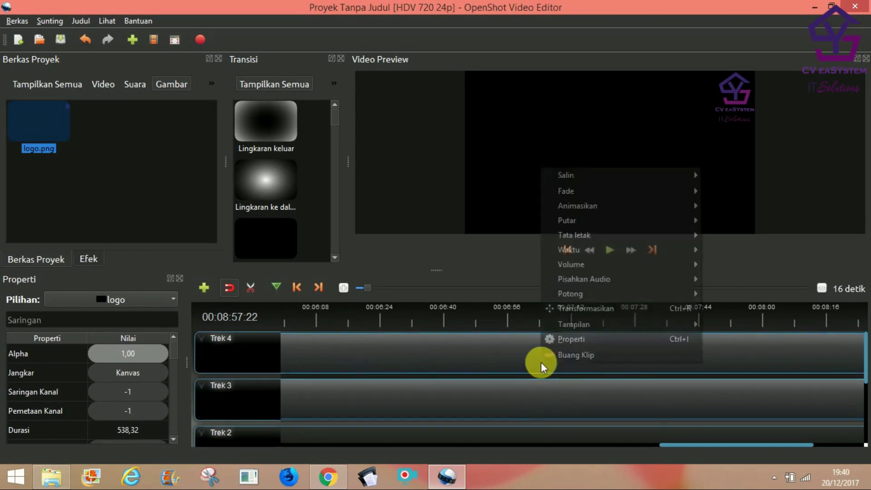
pyautogui.click(561, 353)
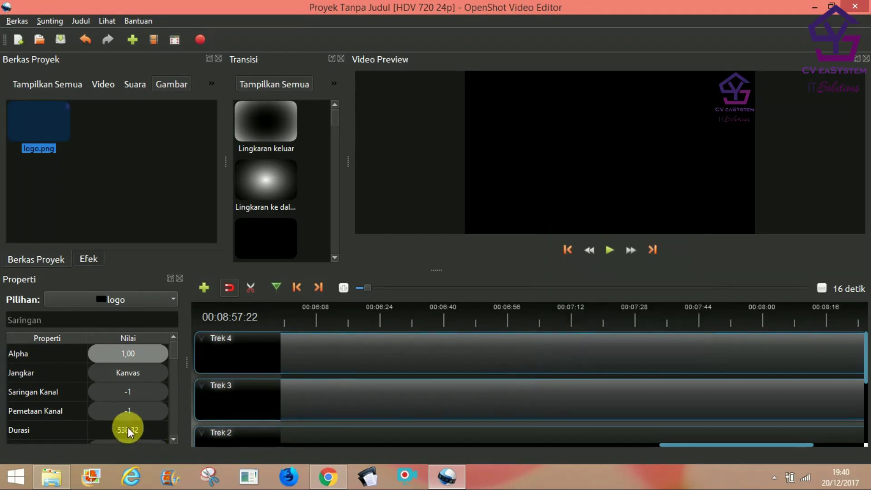
pyautogui.scroll(-2, 132, 422)
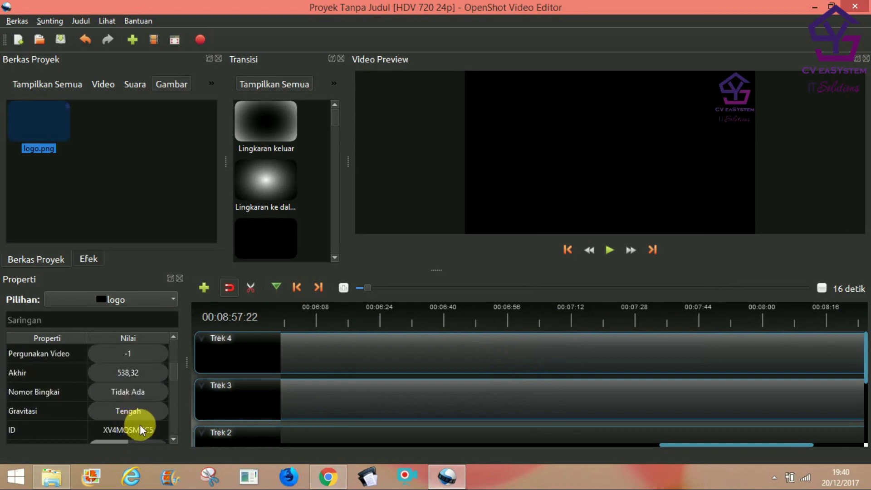
pyautogui.scroll(-5, 140, 425)
pyautogui.scroll(4, 140, 425)
pyautogui.scroll(3, 140, 425)
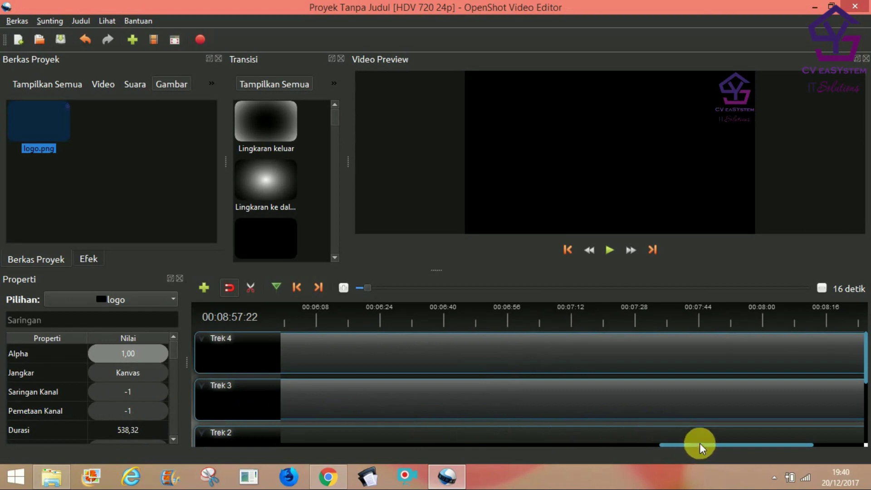
# Drag the logo clip's end to the video's end and play the ending to check
pyautogui.moveTo(700, 444); pyautogui.dragTo(792, 432)
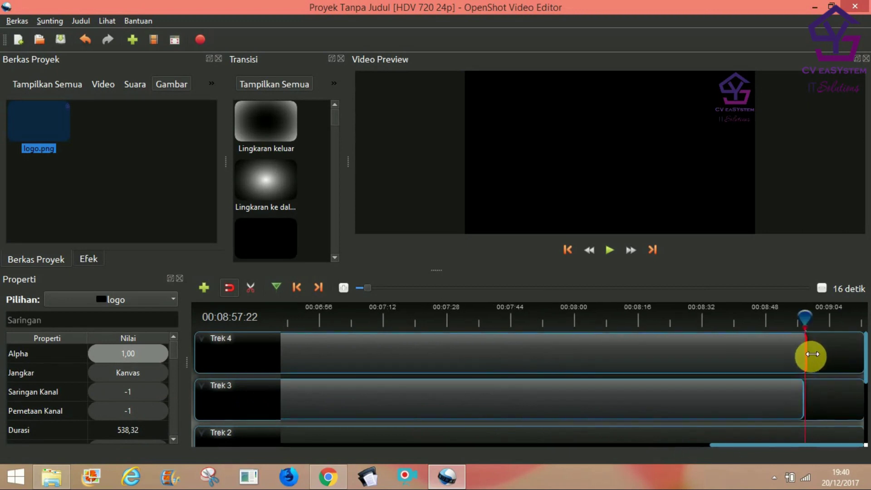
pyautogui.moveTo(814, 354); pyautogui.dragTo(814, 355)
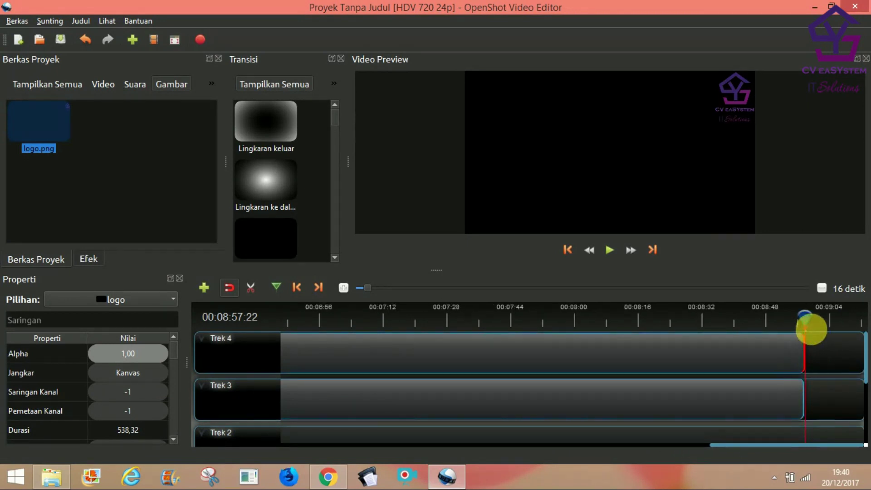
pyautogui.click(794, 320)
pyautogui.click(605, 250)
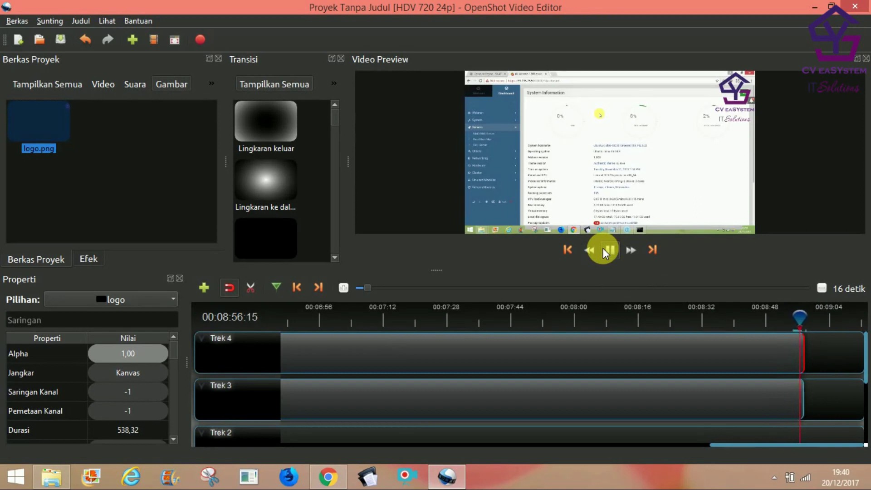
pyautogui.click(823, 365)
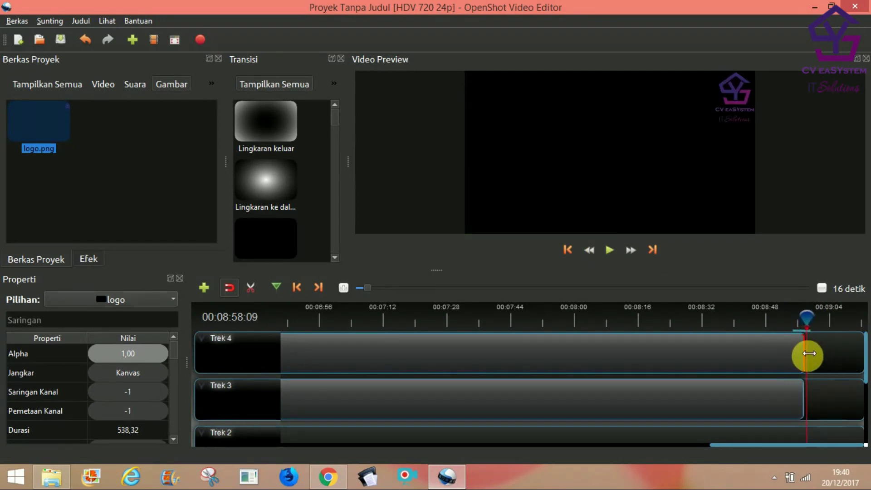
# Fine-tune the logo clip's end to a 537,52 duration and replay the ending to verify
pyautogui.moveTo(811, 356); pyautogui.dragTo(810, 364)
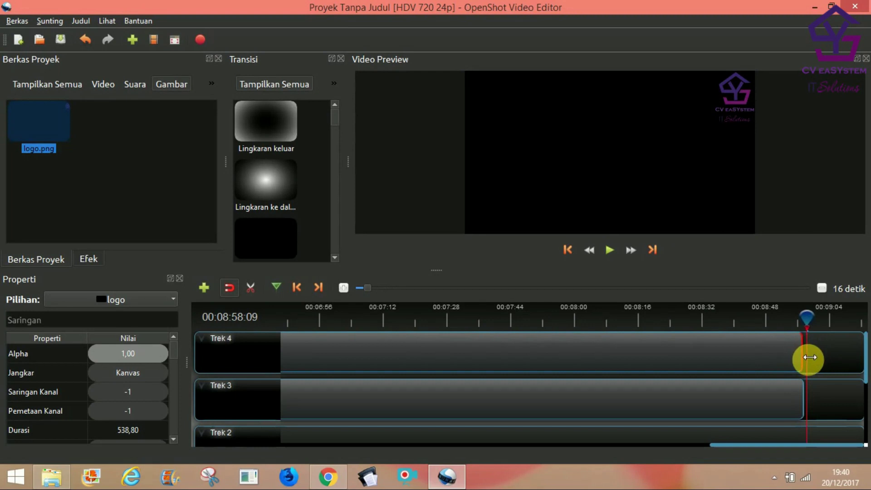
pyautogui.moveTo(808, 357); pyautogui.dragTo(804, 340)
pyautogui.click(790, 320)
pyautogui.moveTo(811, 358); pyautogui.dragTo(809, 356)
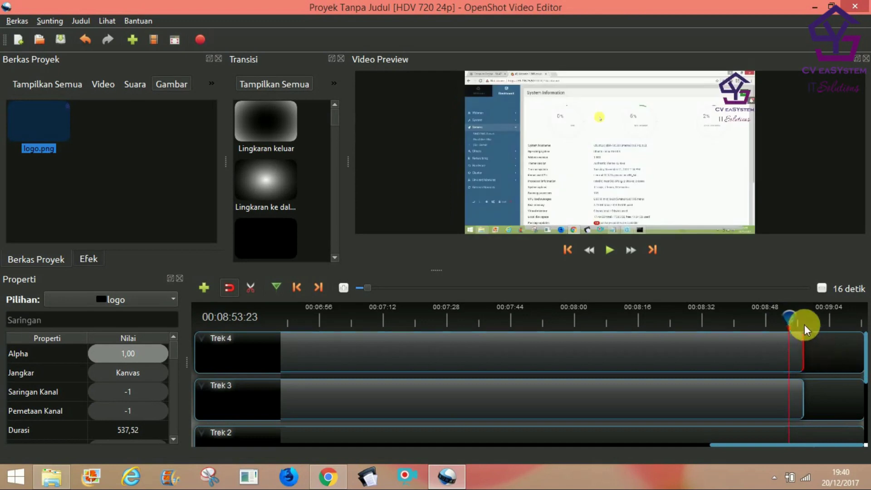
pyautogui.click(608, 253)
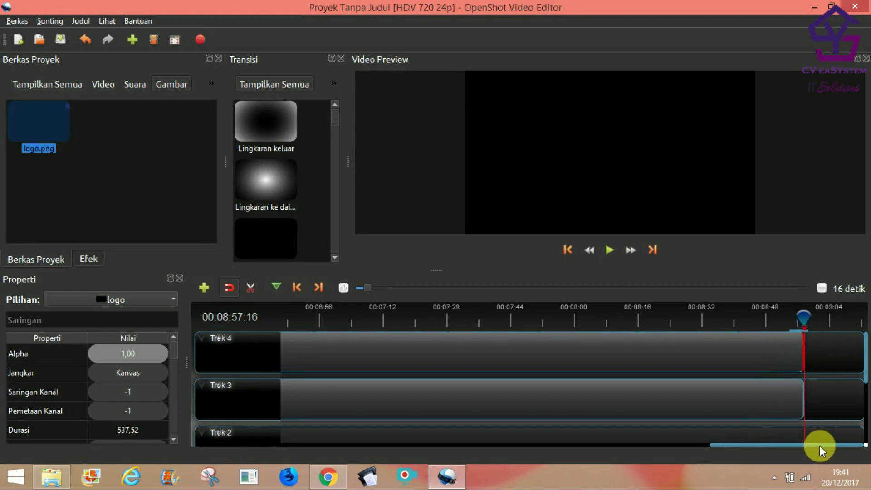
pyautogui.moveTo(817, 446); pyautogui.dragTo(246, 463)
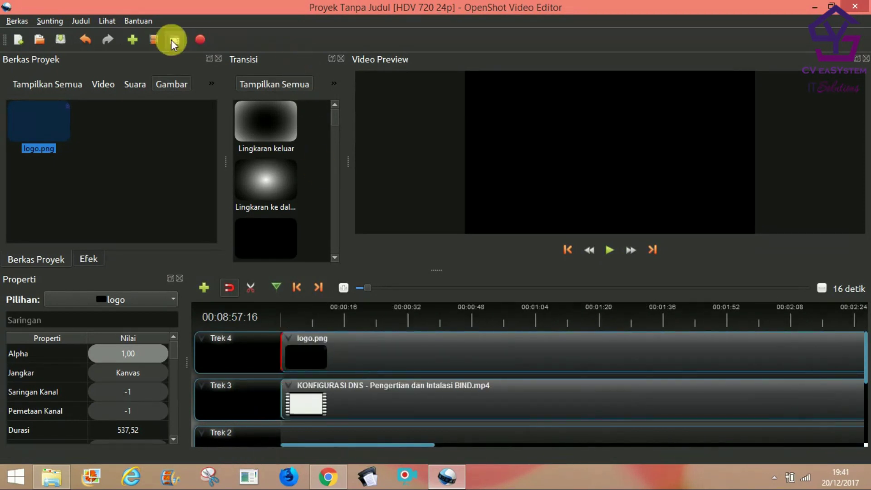
# Cancel the Export Video dialog, filter project files to Video, and select the KONFIGURASI DNS video
pyautogui.click(203, 39)
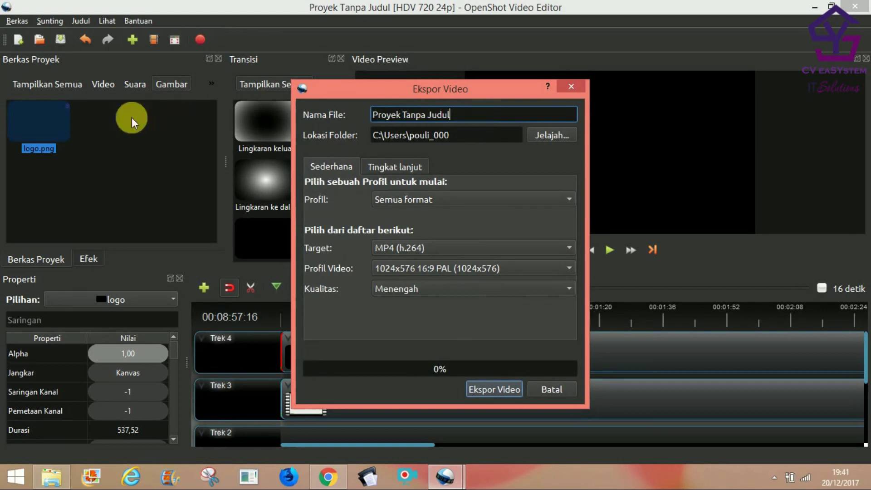
pyautogui.click(549, 389)
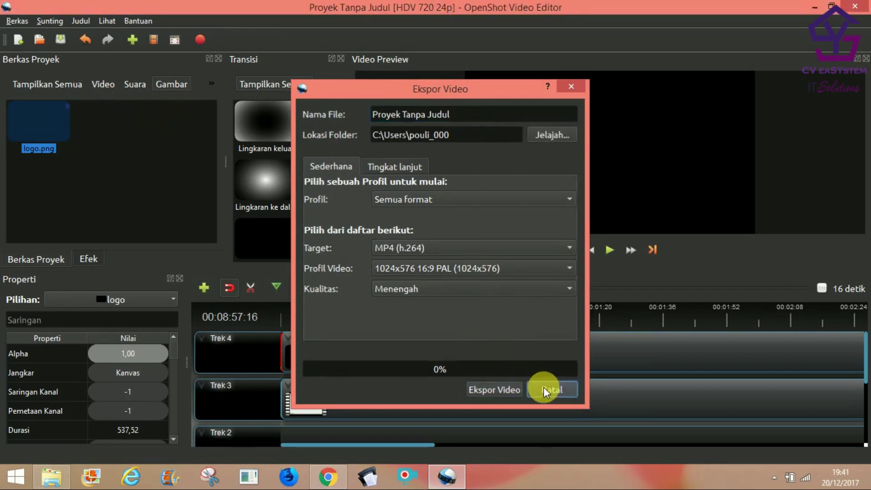
pyautogui.click(108, 82)
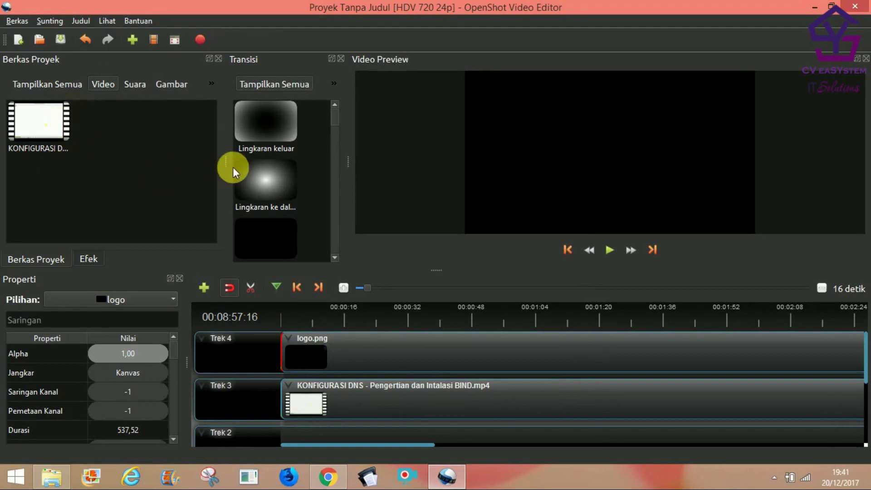
pyautogui.moveTo(226, 163)
pyautogui.mouseDown()
pyautogui.moveTo(232, 168)
pyautogui.moveTo(214, 169)
pyautogui.mouseUp()
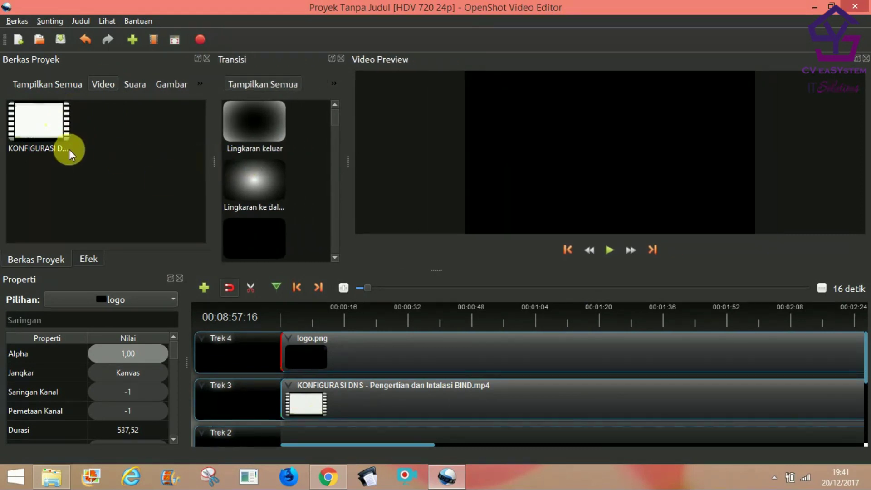
pyautogui.click(59, 137)
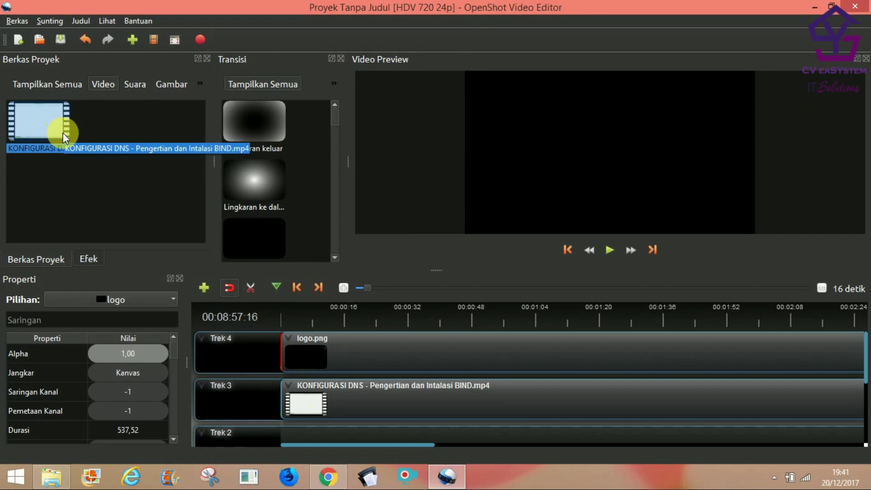
# Open Export Video and set the file name to 'Konfigurasi DNS'
pyautogui.click(199, 39)
pyautogui.tripleClick(482, 124)
pyautogui.write('Konfigurasi ')
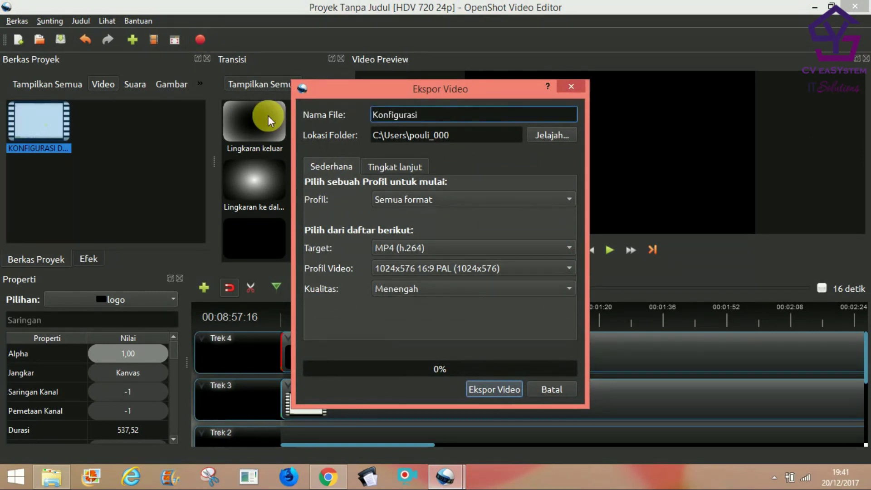
pyautogui.write('DB')
pyautogui.write('NS')
pyautogui.press('BackSpace')
pyautogui.press('BackSpace')
pyautogui.press('BackSpace')
pyautogui.write('NS')
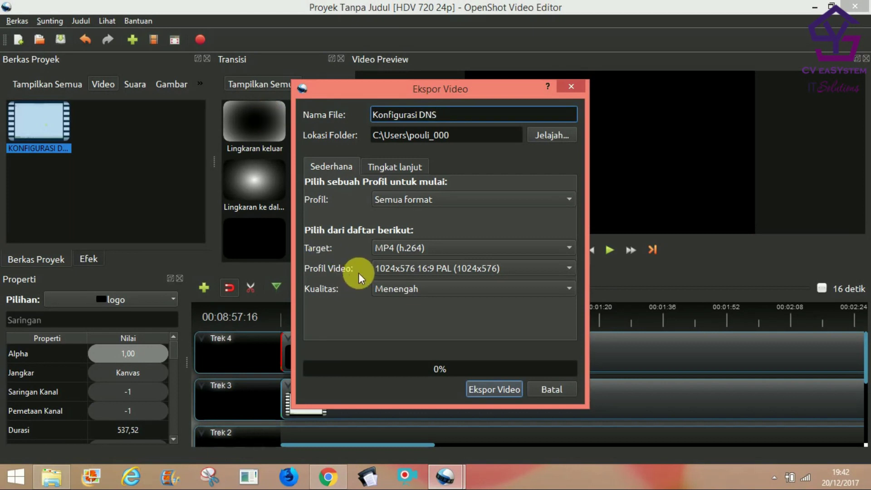
# Set the export folder to Videos\WEBMIN_TUTORIAL and export as MP4 (h.264)
pyautogui.click(552, 135)
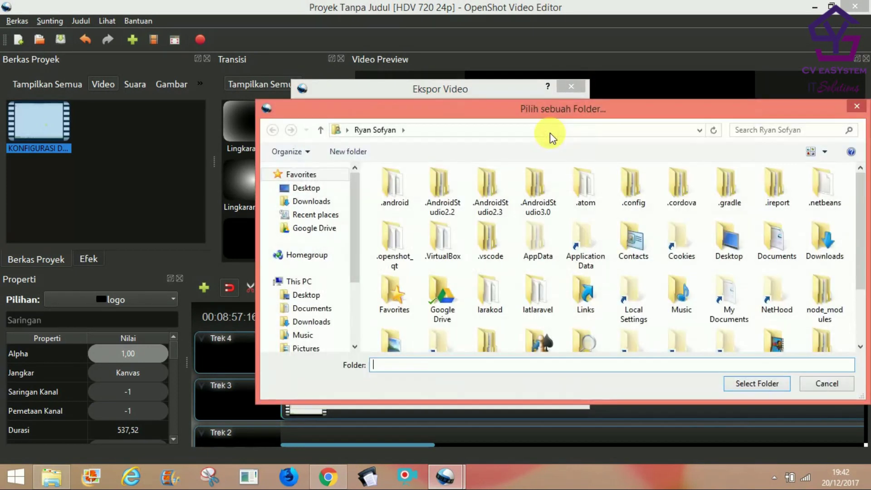
pyautogui.click(857, 106)
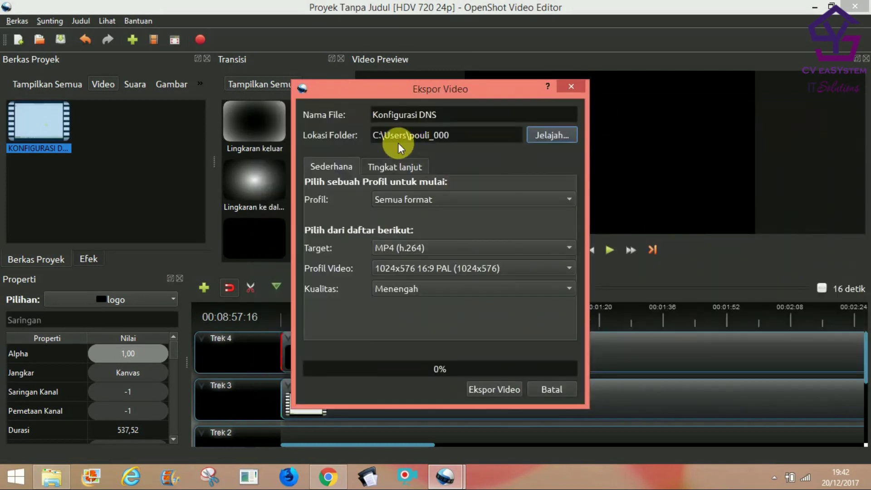
pyautogui.click(554, 136)
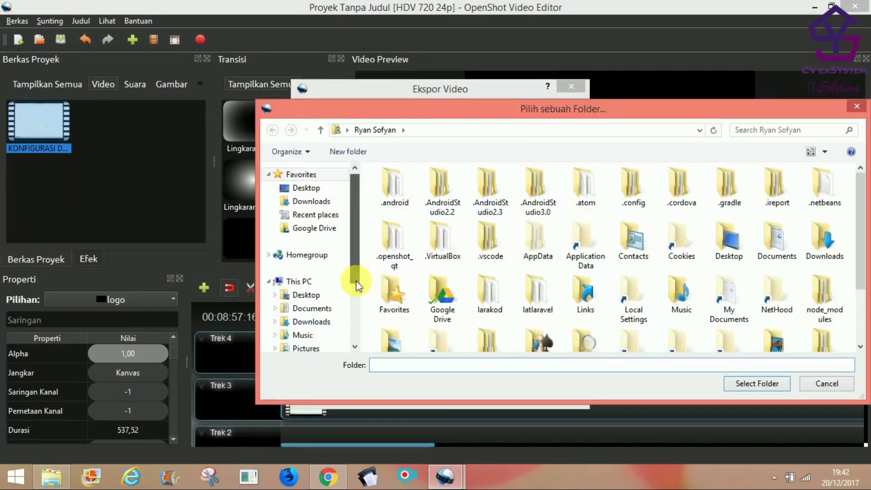
pyautogui.moveTo(356, 285); pyautogui.dragTo(358, 311)
pyautogui.click(303, 303)
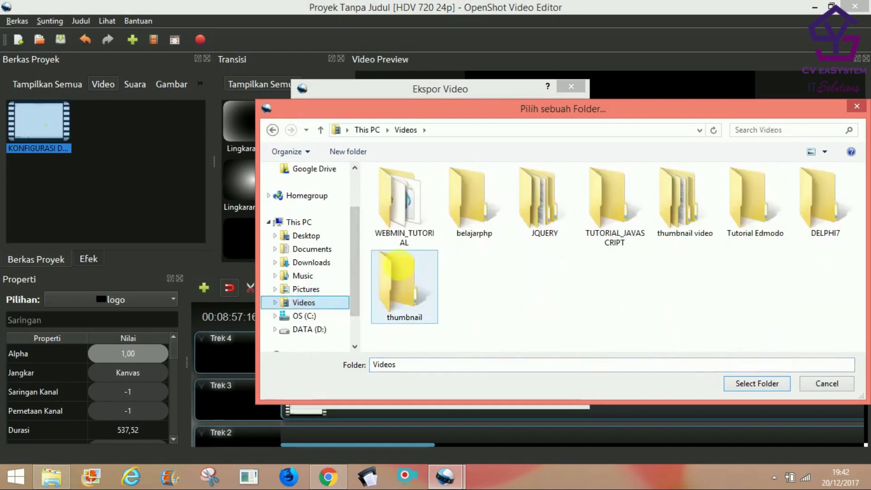
pyautogui.doubleClick(414, 213)
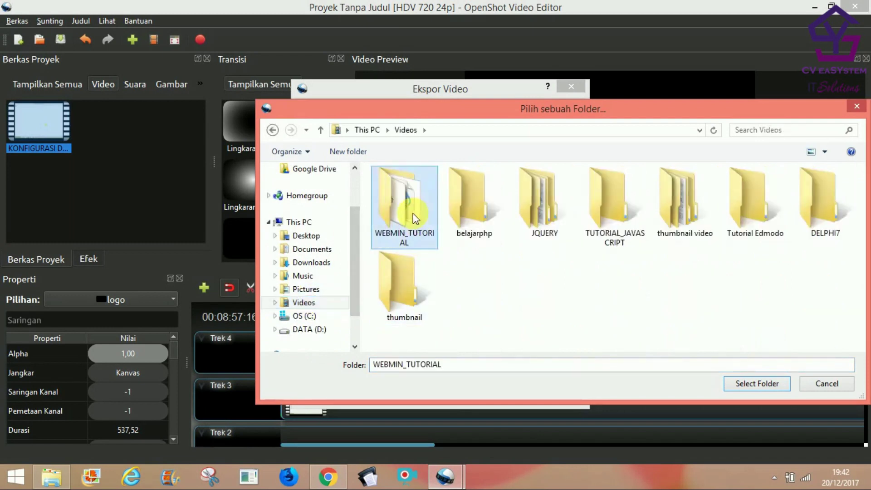
pyautogui.click(749, 383)
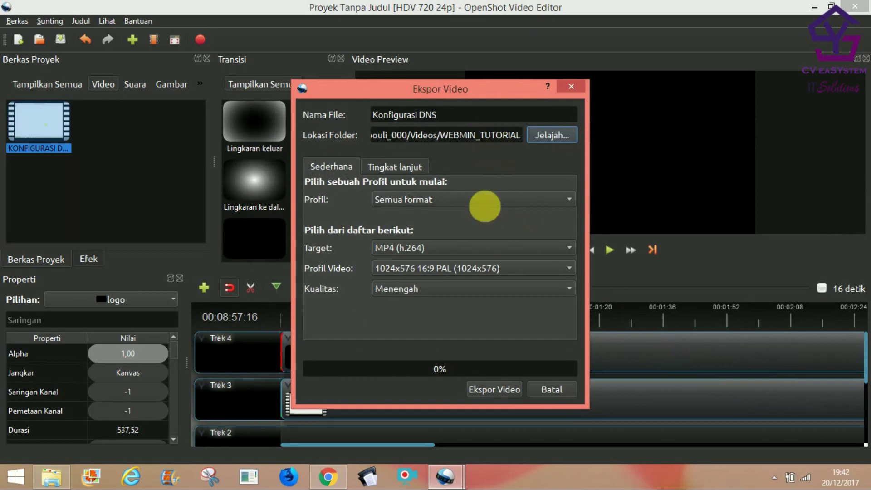
pyautogui.click(494, 391)
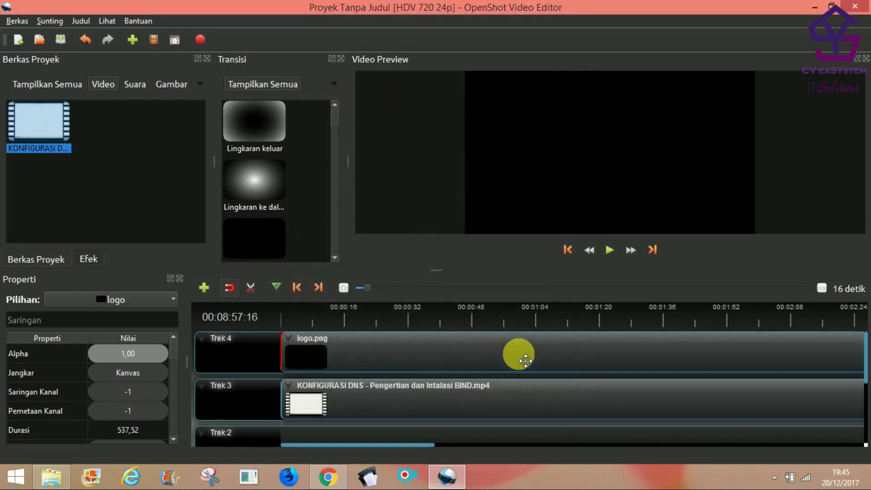
# In File Explorer, browse to Videos > WEBMIN_TUTORIAL and open the exported Konfigurasi DNS.mp4
pyautogui.click(41, 482)
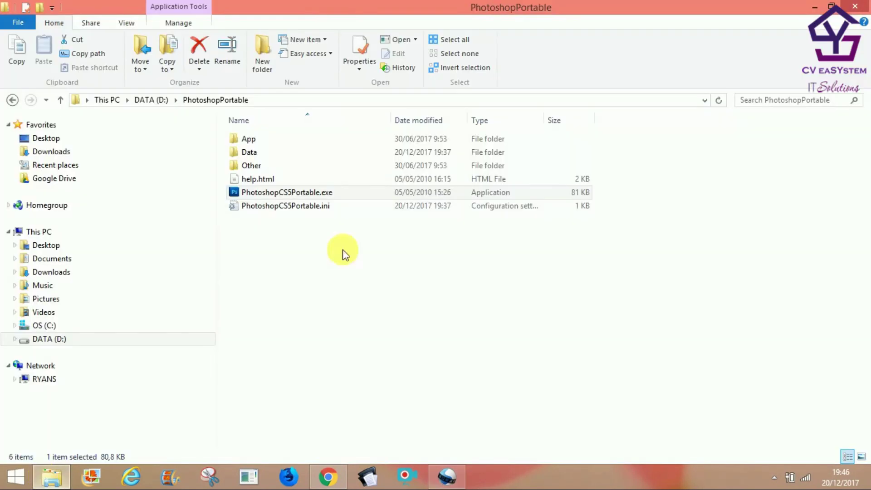
pyautogui.click(52, 317)
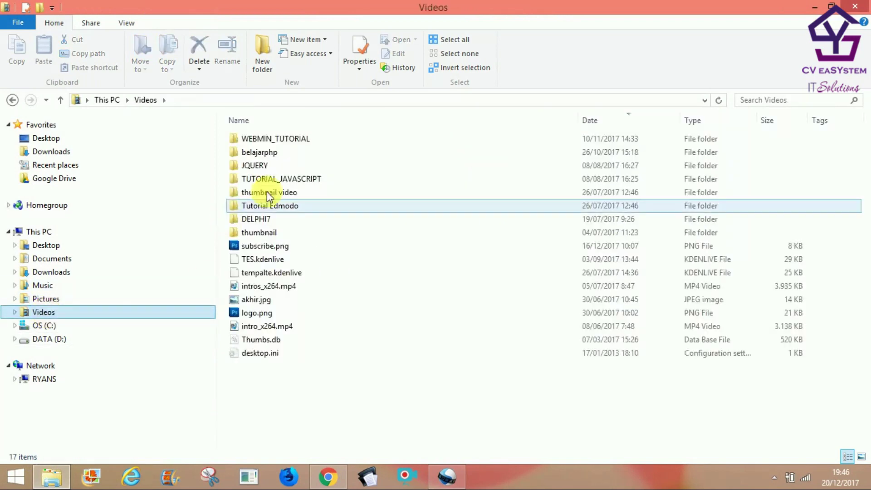
pyautogui.doubleClick(293, 140)
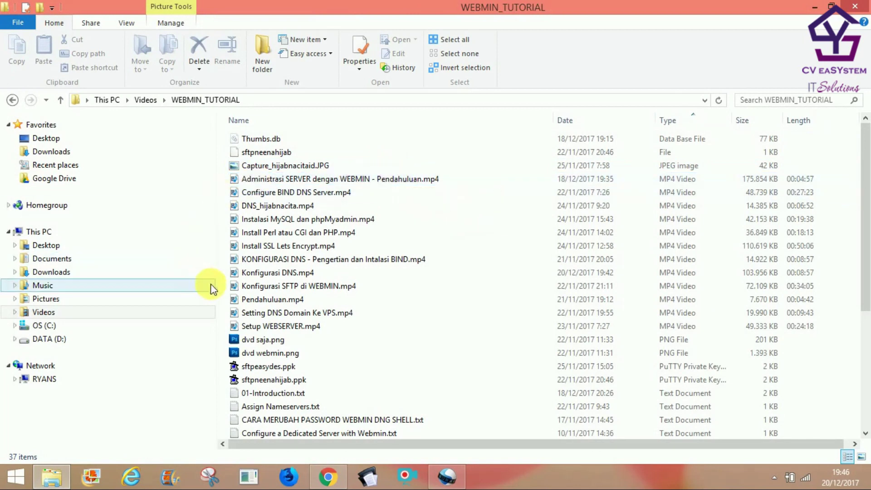
pyautogui.click(447, 476)
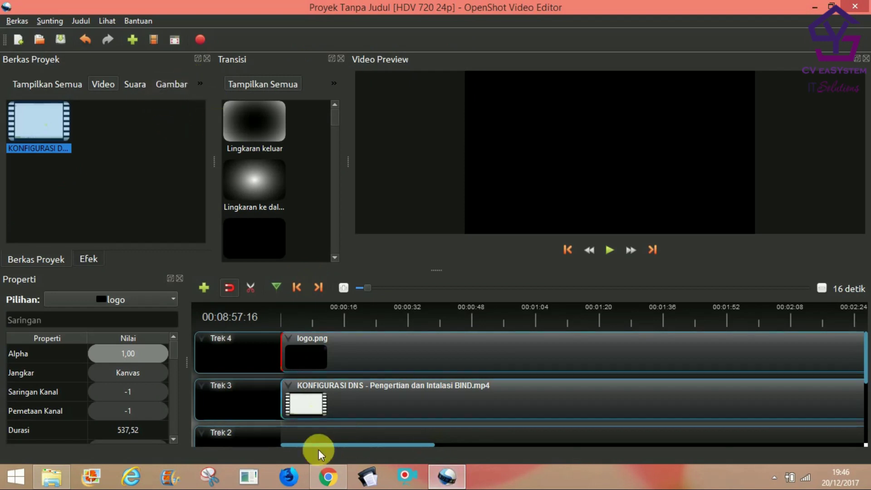
pyautogui.click(50, 477)
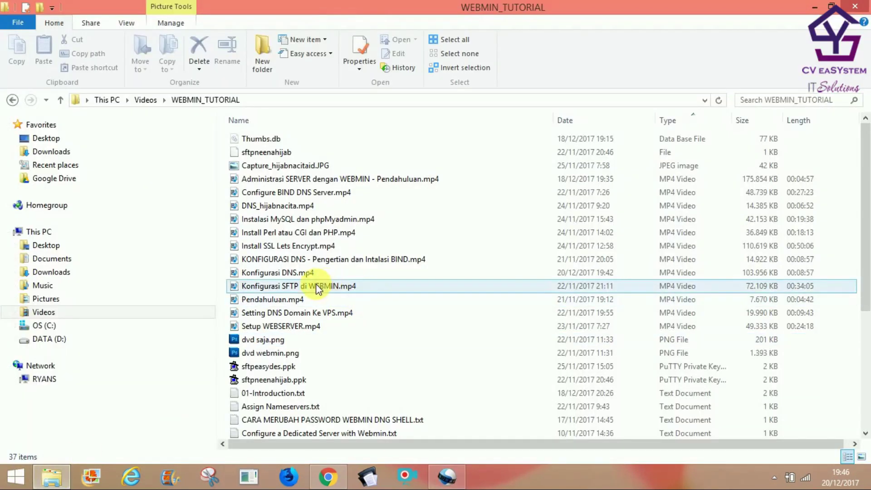
pyautogui.click(299, 272)
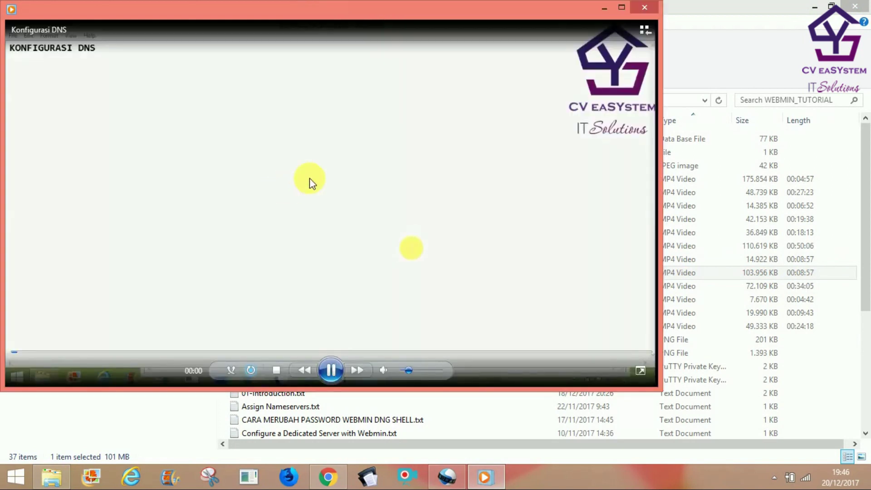
# Maximize the Media Player window so Konfigurasi DNS.mp4 plays full-size with the logo overlay
pyautogui.click(628, 7)
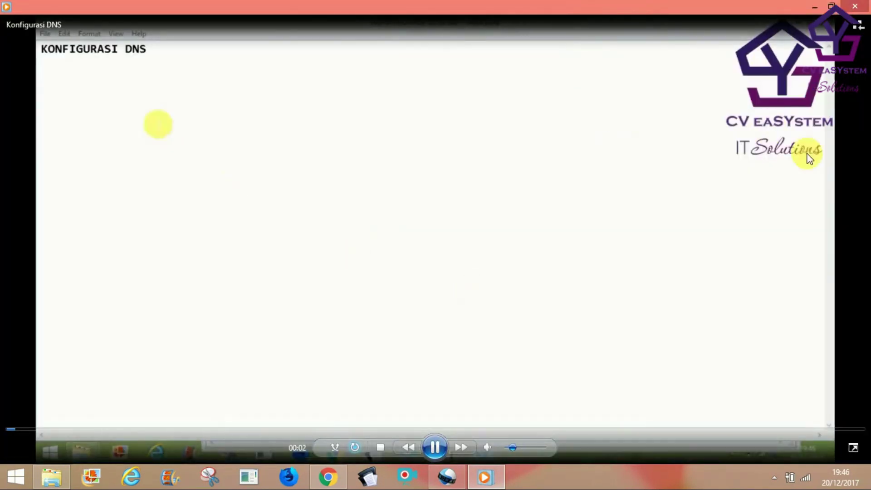